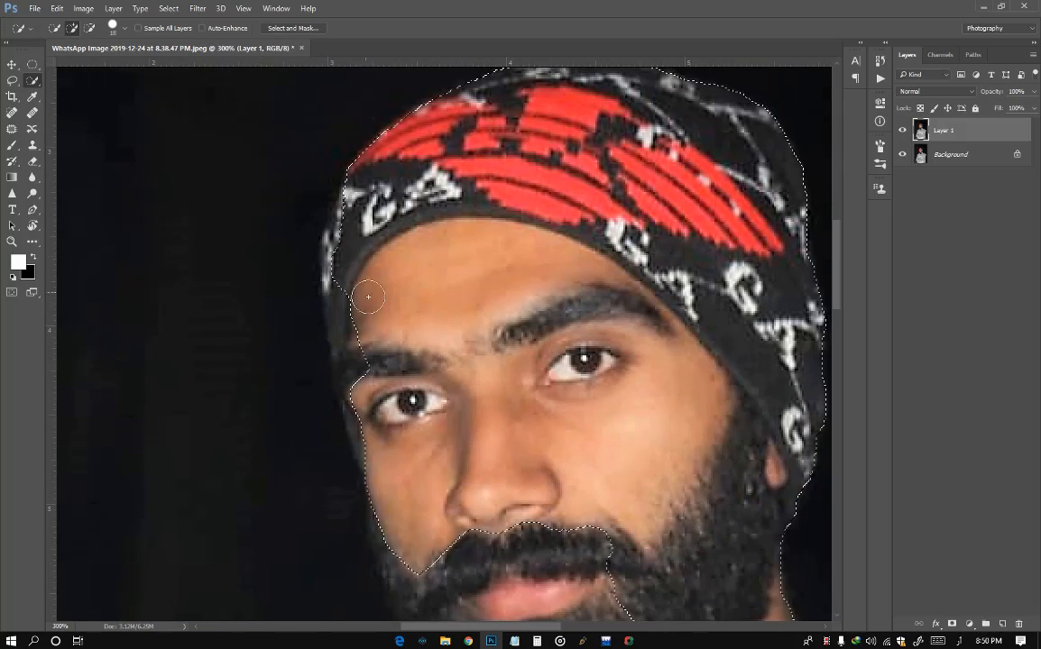
Extend the quick selection over the cap's edge, the cheek and the beard down to the shoulder.
scroll(407, 510, down, 4)
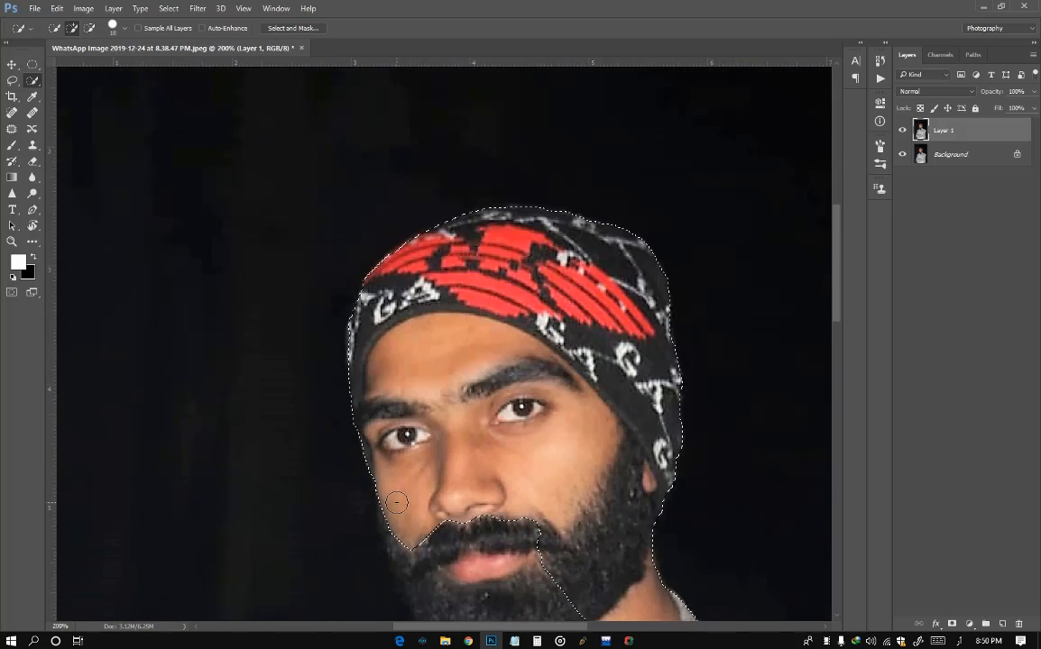
scroll(307, 343, up, 6)
drag(341, 383, 364, 493)
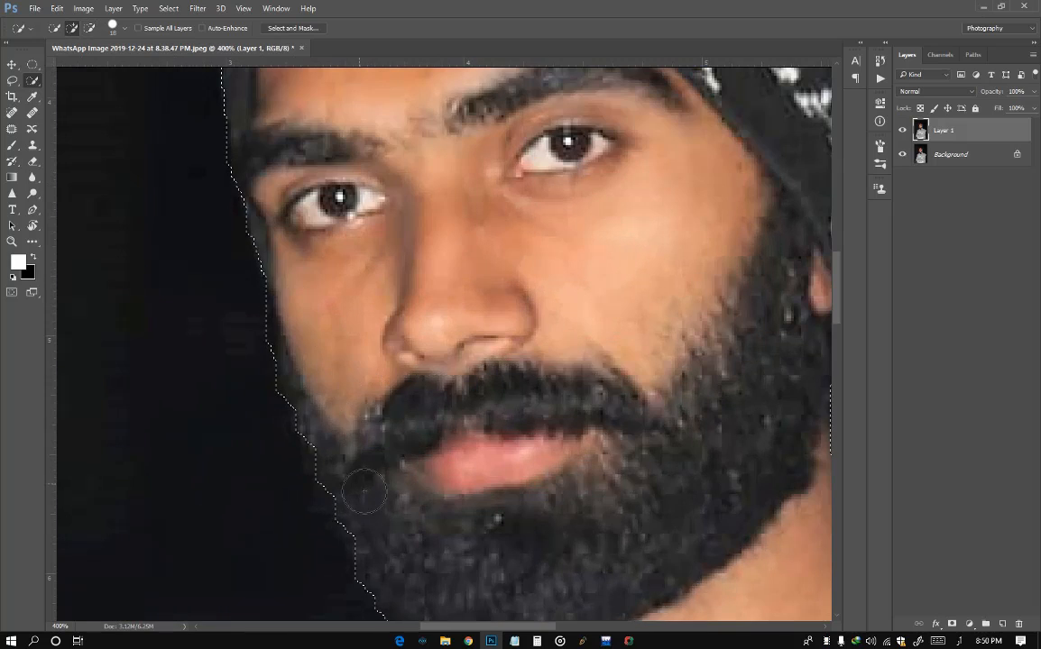
scroll(377, 499, down, 1)
drag(396, 536, 391, 368)
Clean up the quick selection edge where the beard meets the shoulder using a 3 px brush.
drag(382, 450, 373, 450)
scroll(383, 450, up, 3)
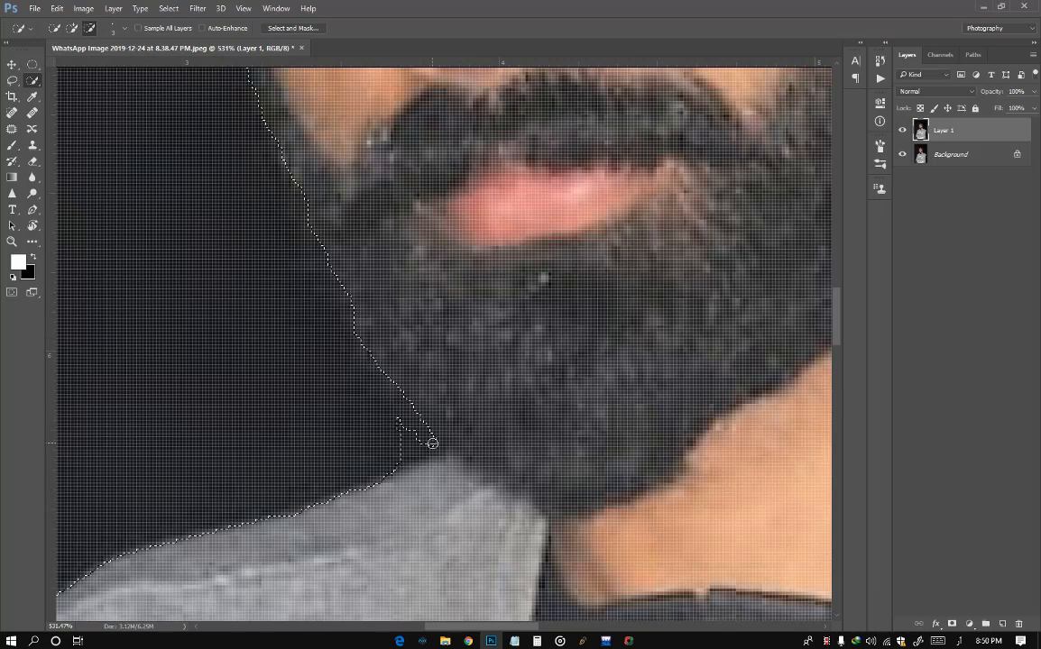
scroll(347, 491, down, 4)
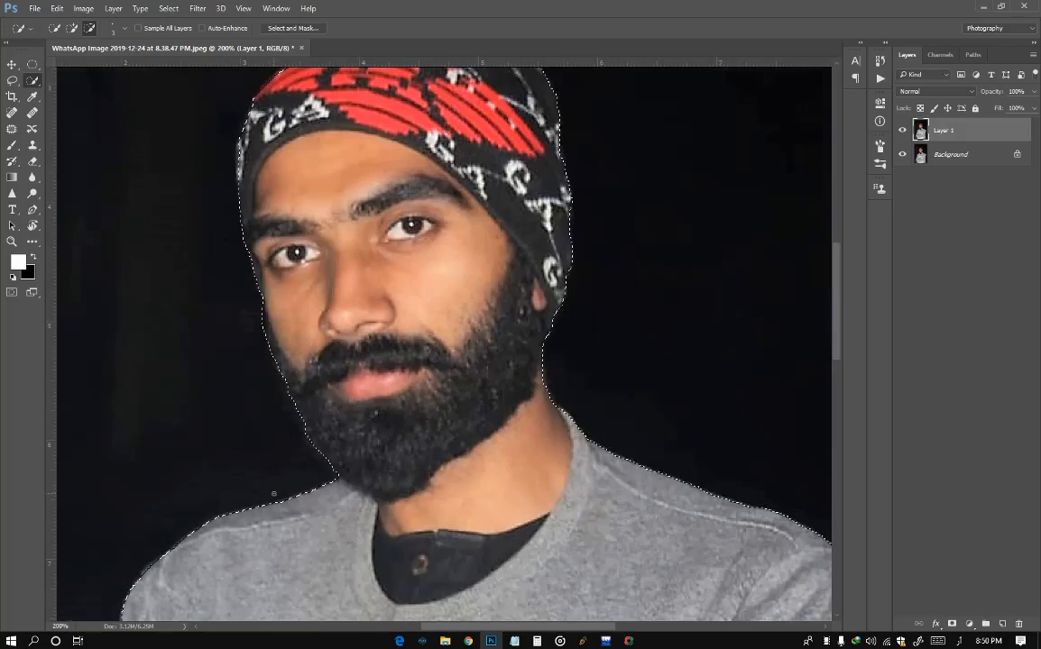
drag(210, 565, 299, 541)
drag(469, 286, 432, 357)
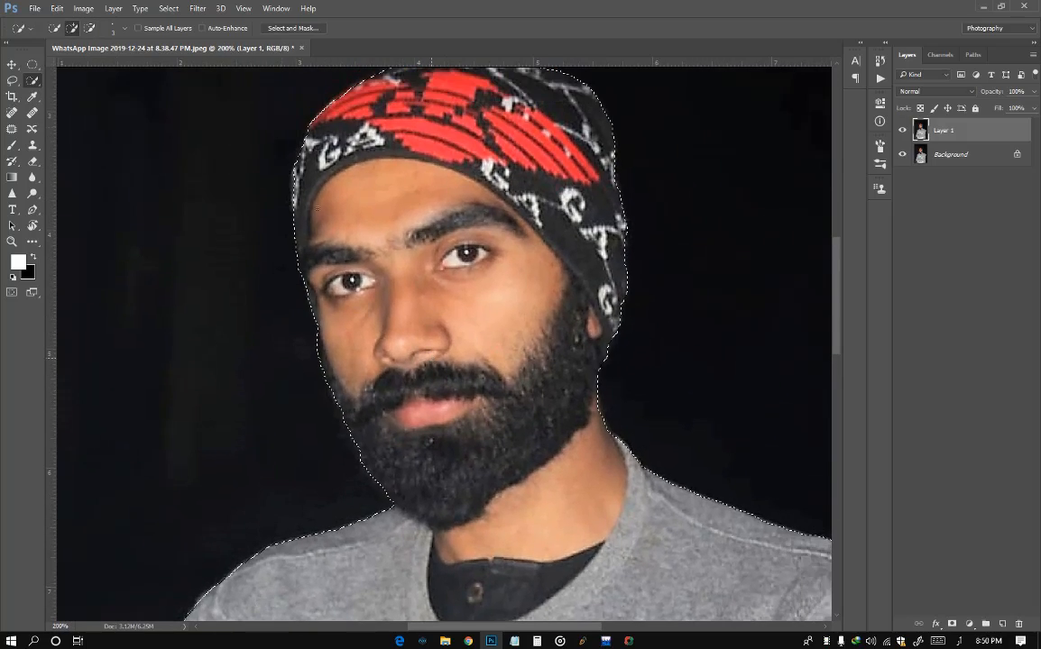
scroll(298, 194, up, 5)
scroll(314, 283, down, 10)
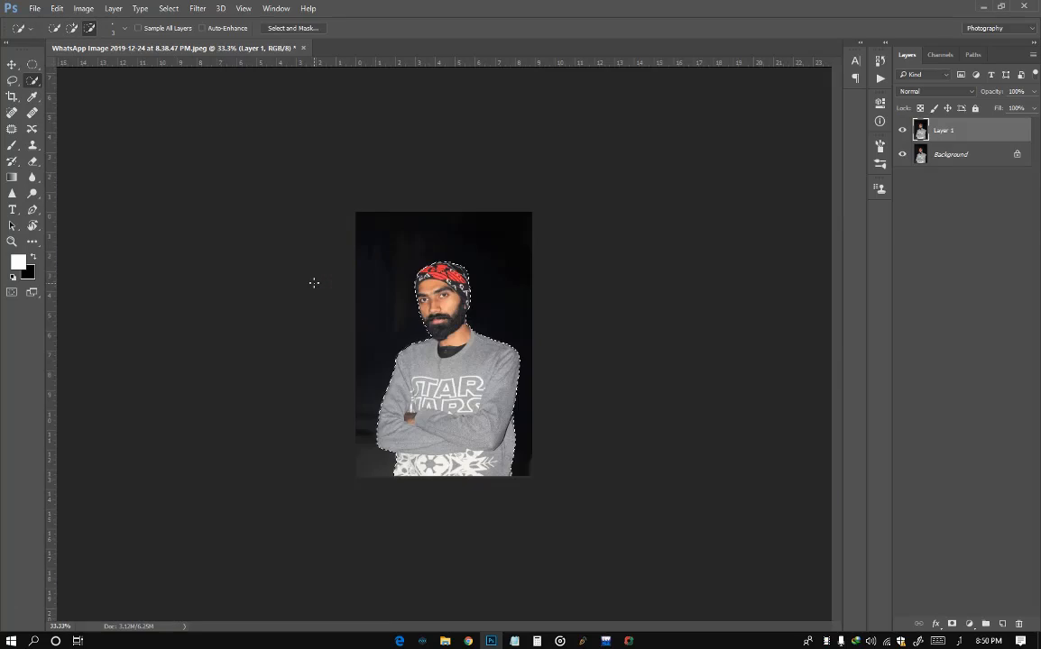
Refine the selection in Select and Mask with Smooth 5 and 17% overlay opacity, and output it as a layer mask.
scroll(314, 283, up, 1)
click(271, 27)
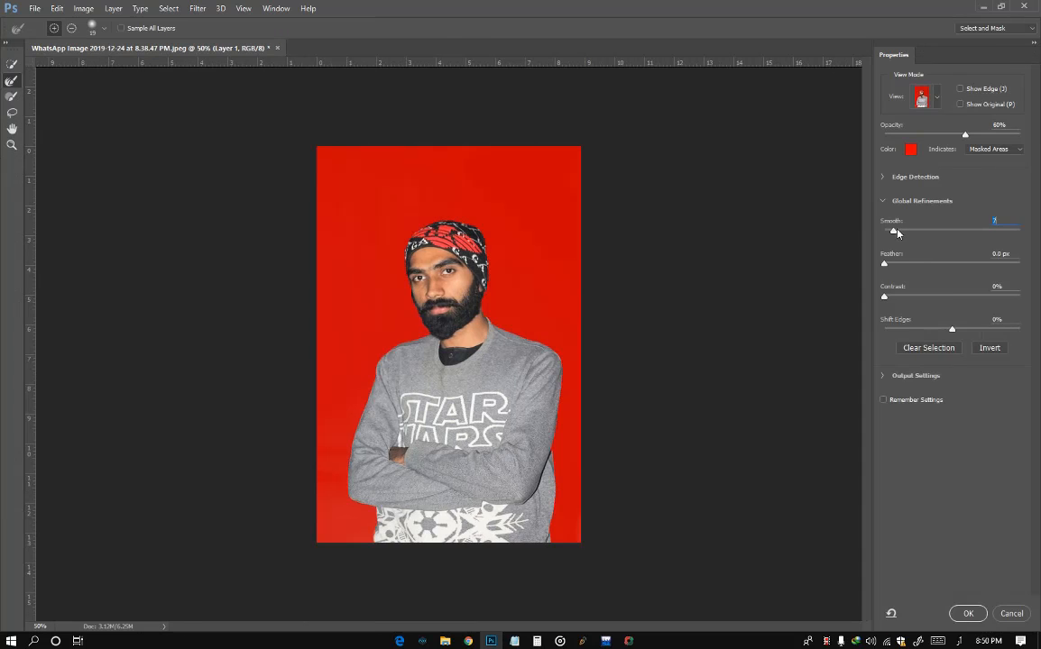
click(904, 135)
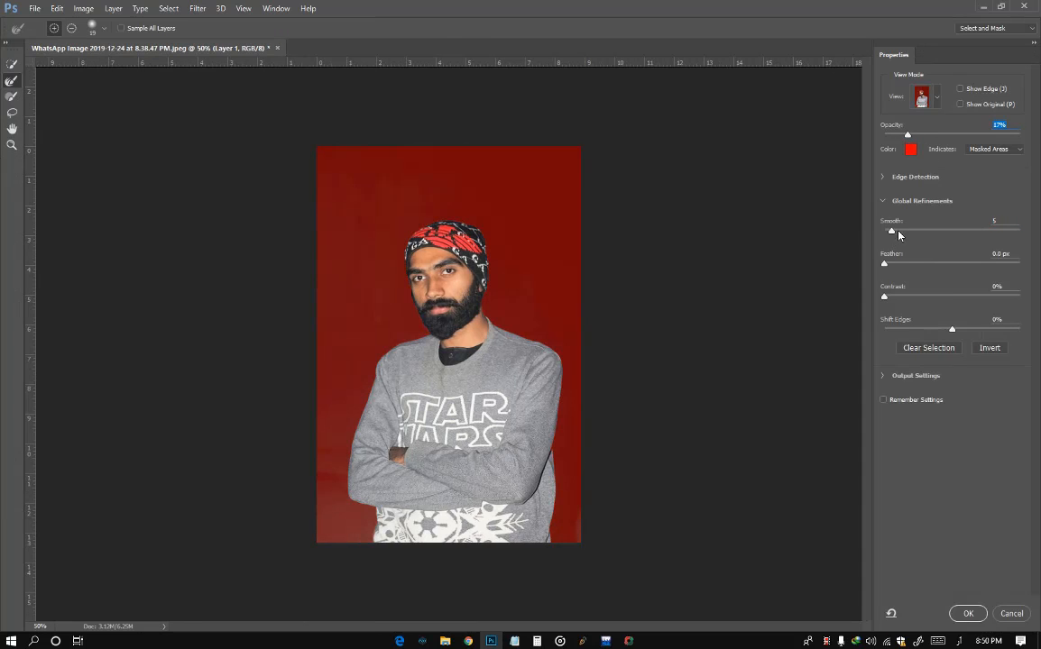
click(968, 614)
Hide the Background layer so only the masked man stays on a transparent canvas.
click(901, 155)
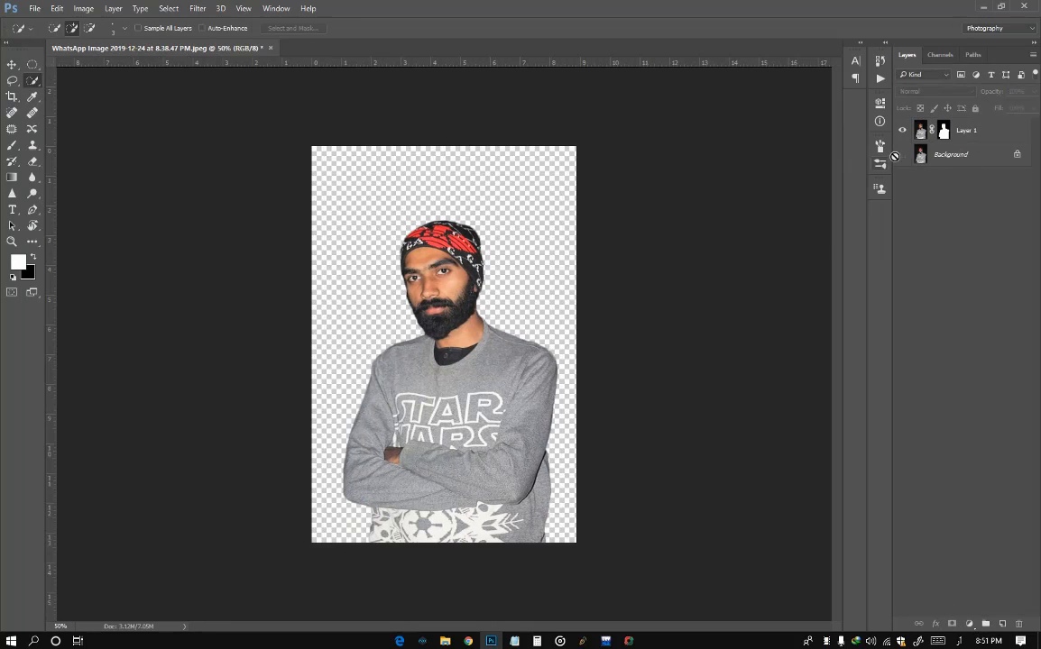
scroll(491, 240, down, 1)
scroll(491, 241, up, 4)
scroll(491, 241, down, 2)
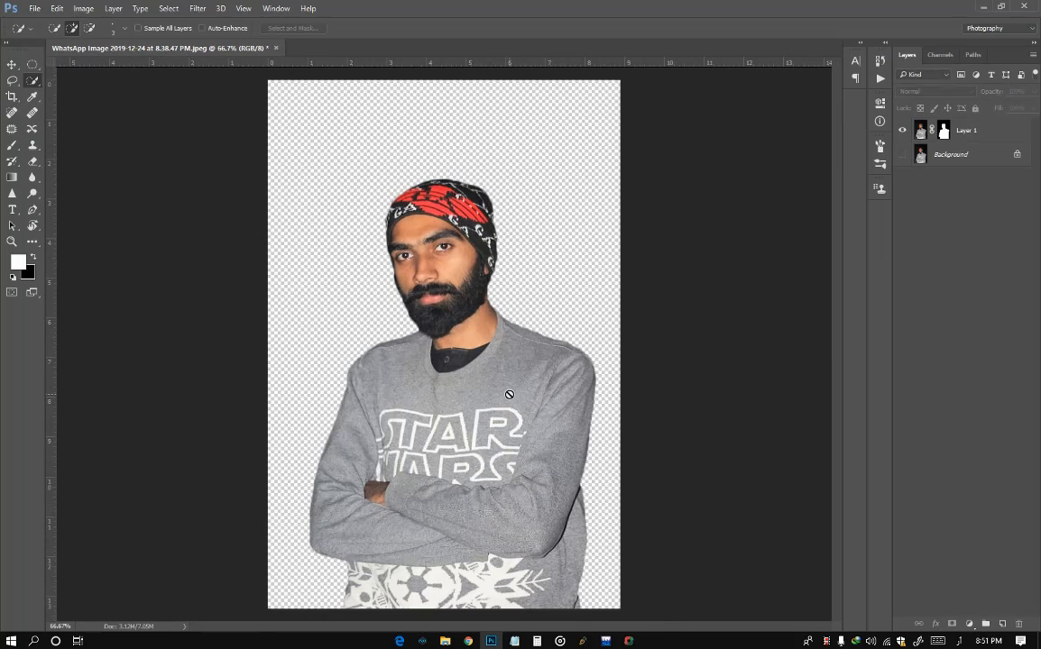
Place the night street photo pexels-photo-1668928 from the STOCKS folder in Documents as an embedded image.
click(34, 8)
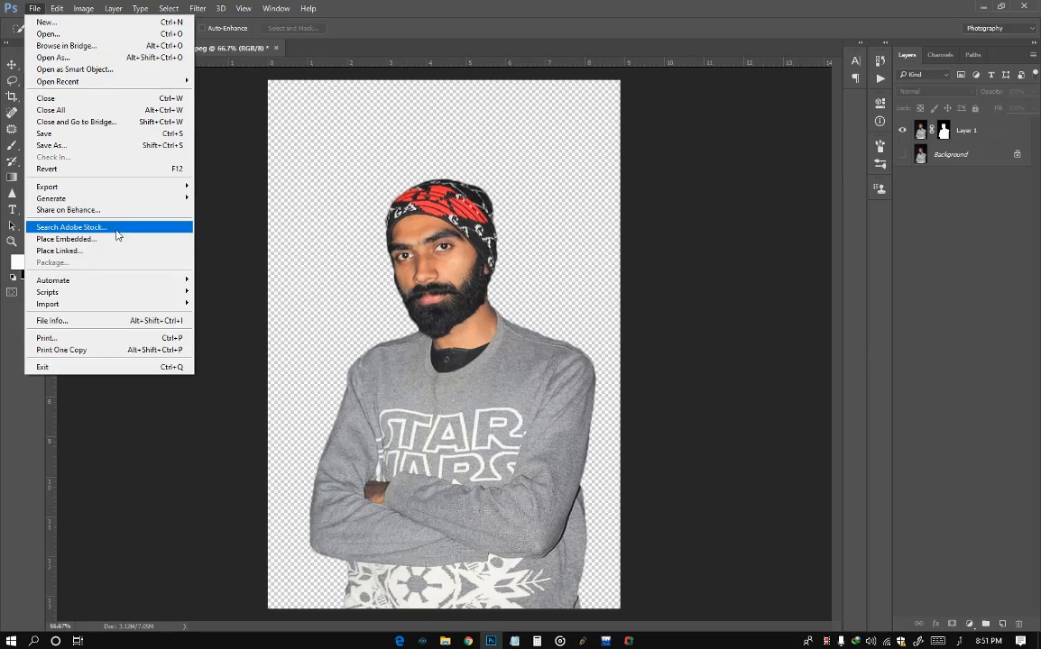
key(Escape)
click(56, 141)
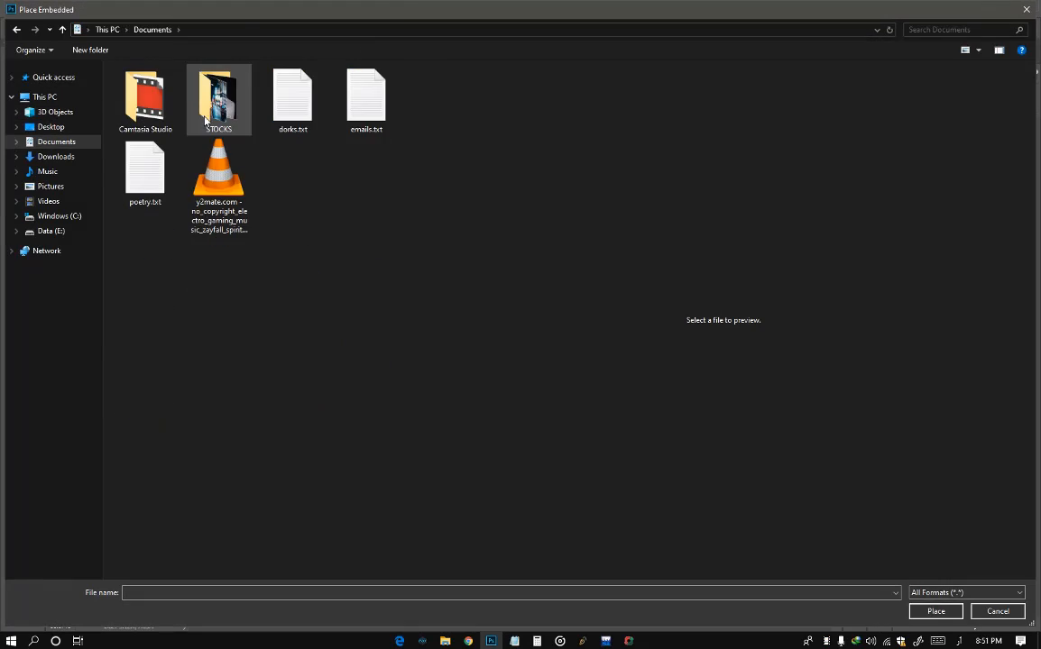
double_click(216, 95)
double_click(283, 113)
scroll(497, 438, down, 1)
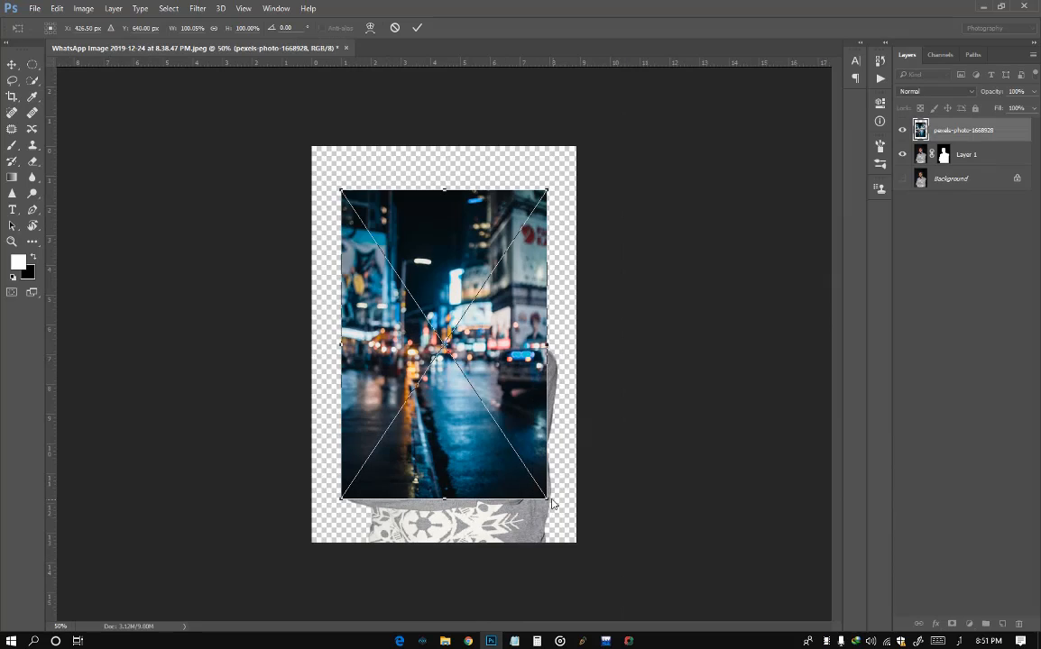
Scale the placed street photo to about 166.6% and shift it down so it fills the canvas.
drag(549, 501, 637, 588)
drag(560, 427, 560, 466)
key(Return)
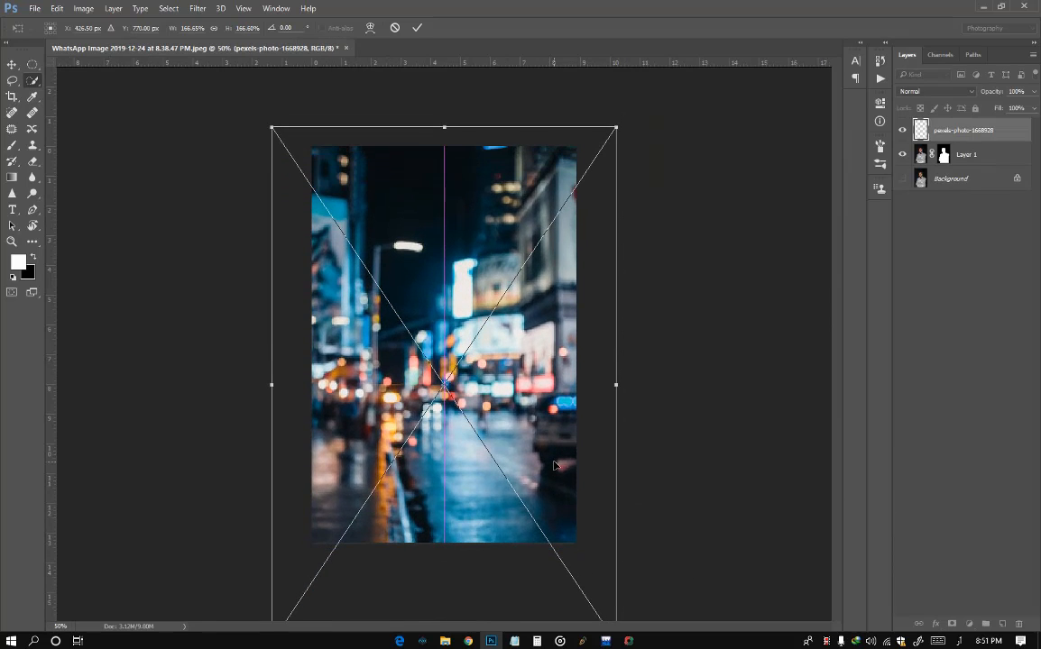
Move the pexels-photo-1668928 layer below Layer 1 so the street sits behind the man.
scroll(526, 348, down, 1)
scroll(527, 348, up, 1)
drag(985, 134, 979, 167)
scroll(498, 203, down, 1)
scroll(498, 203, up, 1)
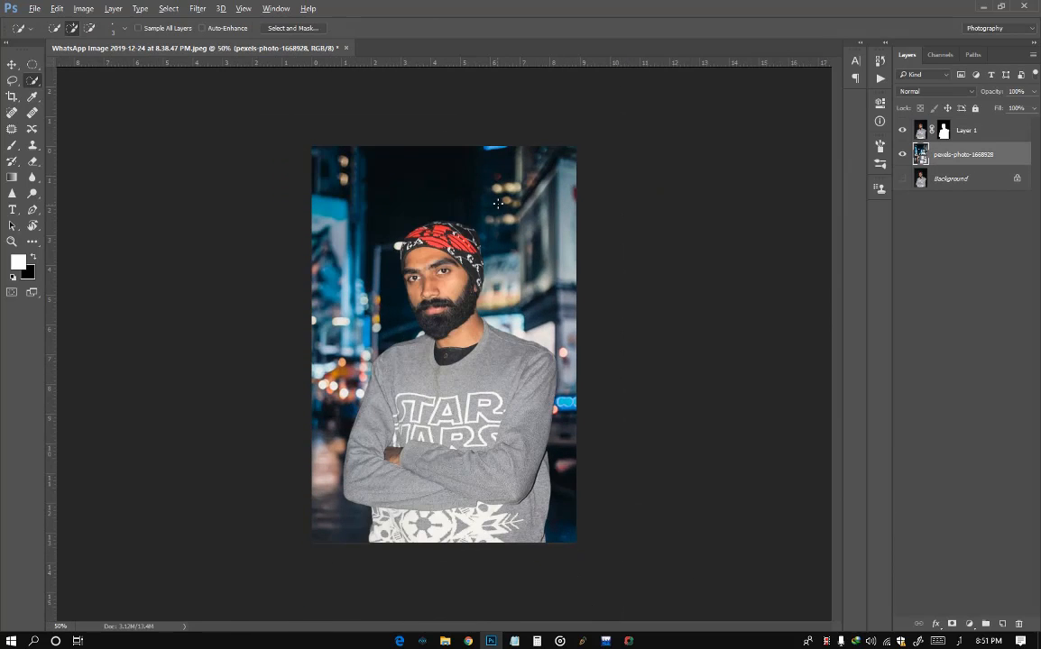
Add a Brightness/Contrast adjustment clipped to Layer 1 with brightness -29 and contrast -2.
click(1003, 134)
click(969, 623)
click(929, 397)
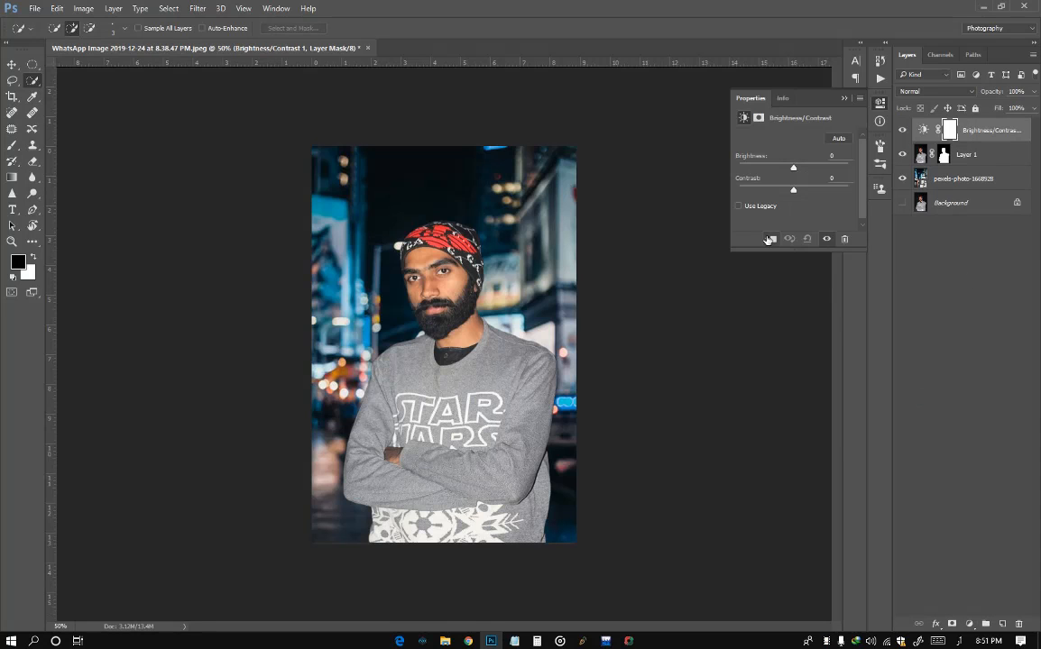
drag(794, 165, 791, 190)
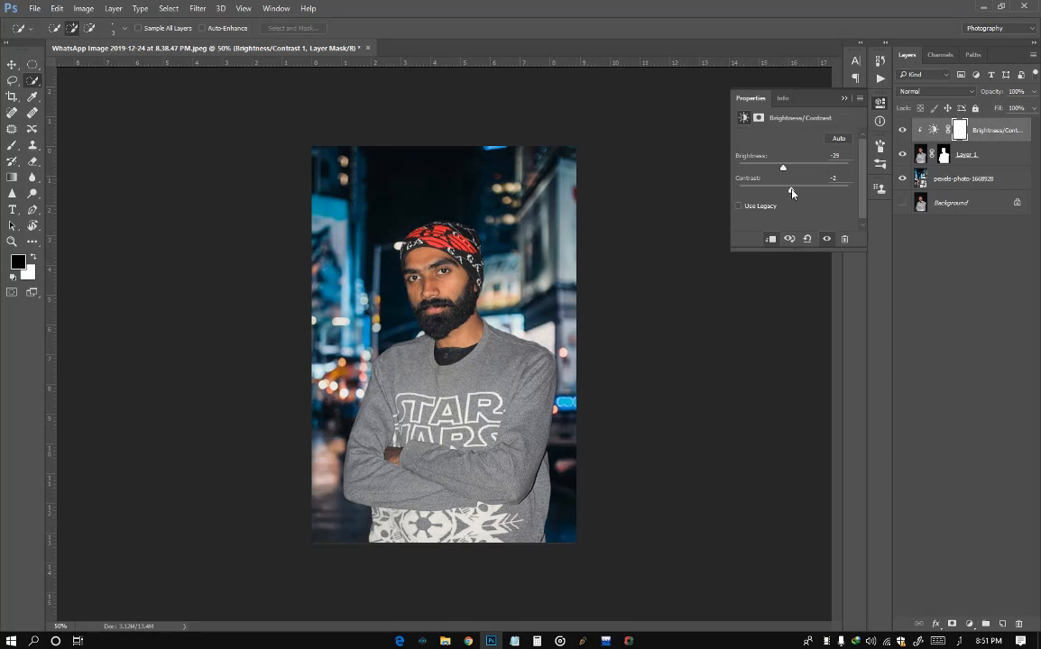
Apply Layer 1's mask permanently to the layer.
click(981, 154)
right_click(969, 155)
key(Escape)
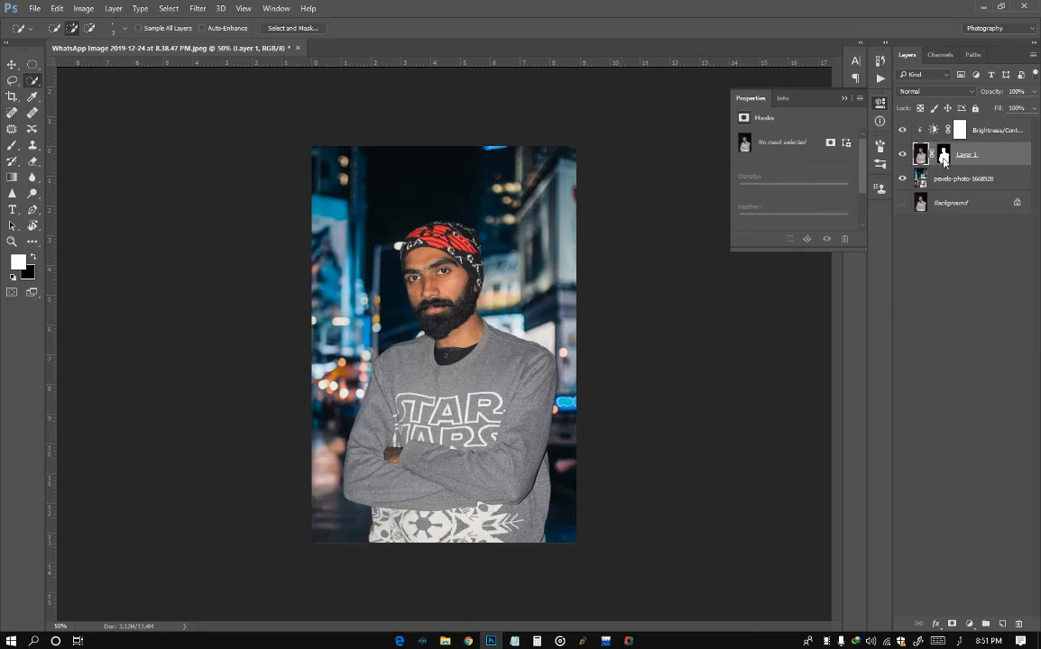
right_click(944, 155)
click(907, 199)
Apply the Camera Raw filter to Layer 1 with temperature -17, highlights about -75 and slightly reduced whites.
click(198, 8)
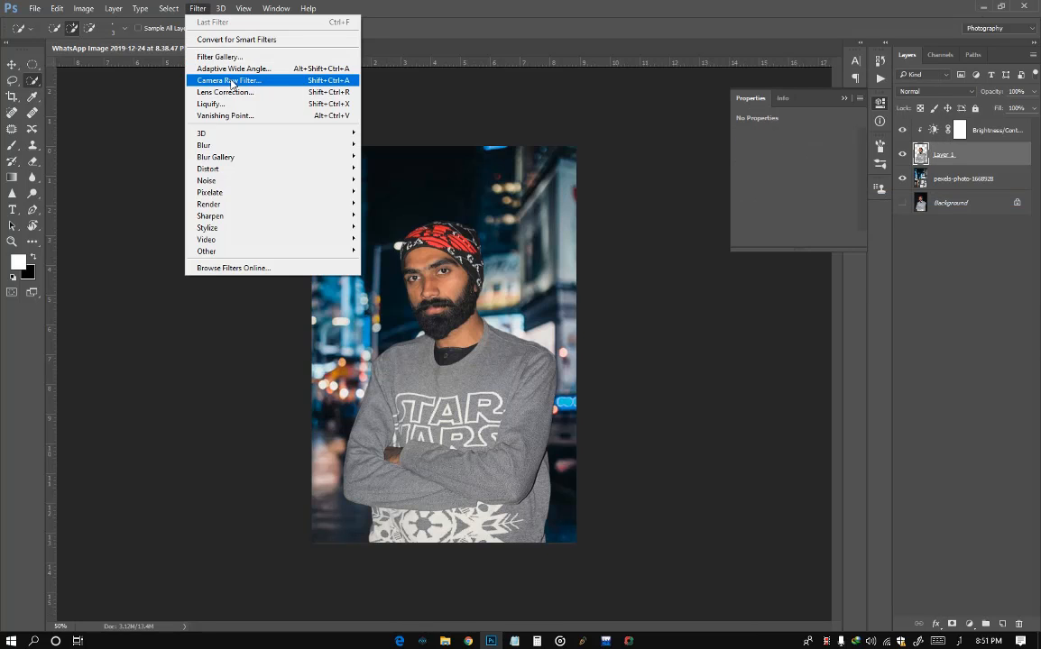
click(232, 79)
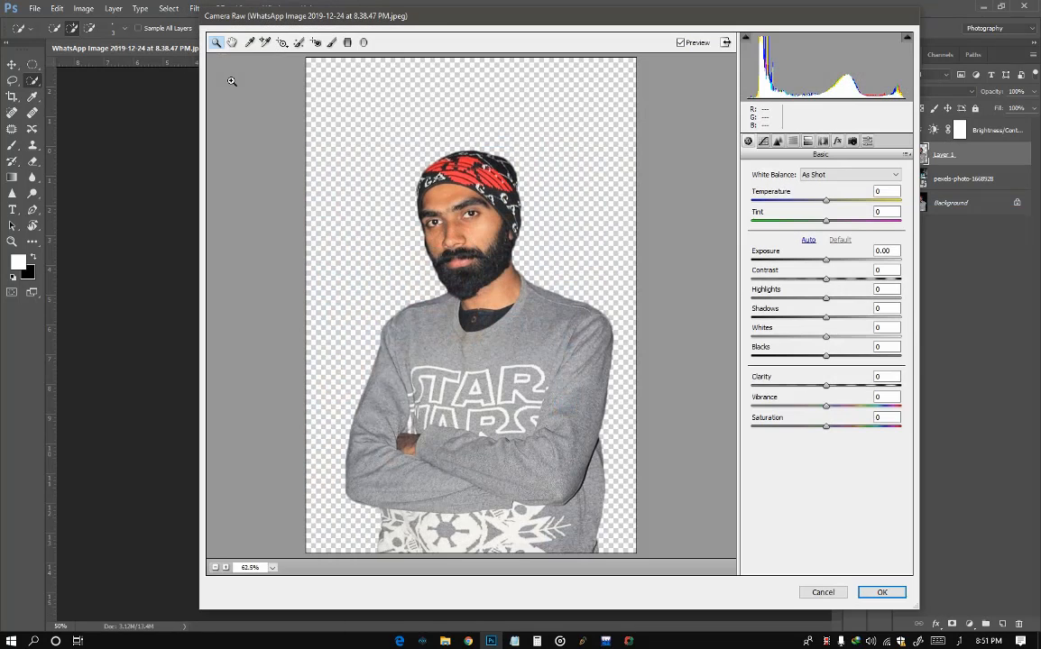
drag(825, 203, 816, 202)
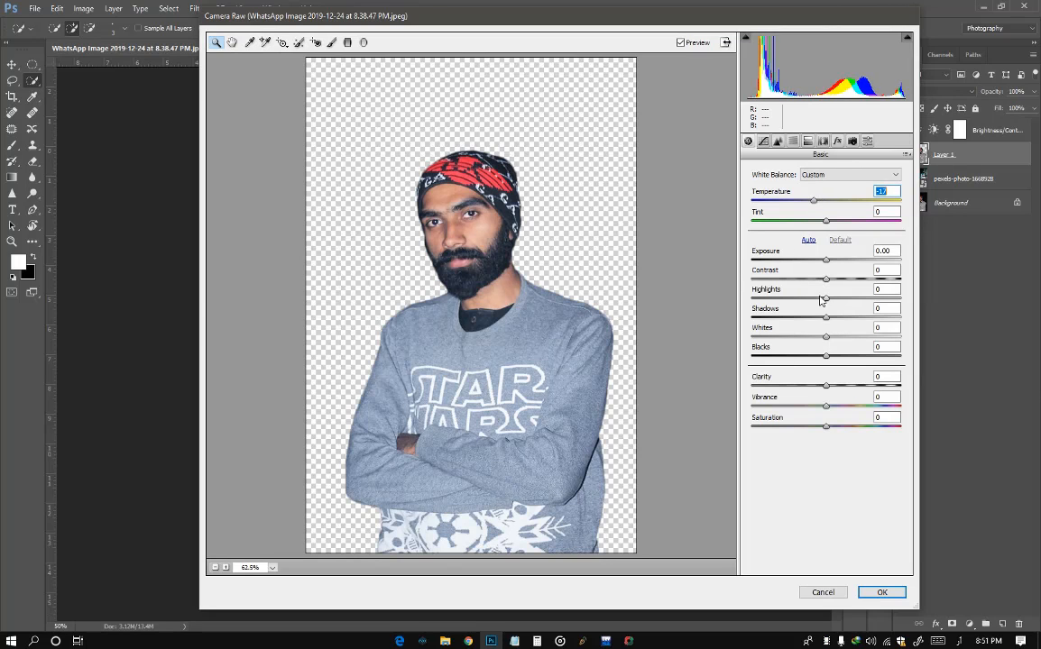
drag(823, 299, 770, 298)
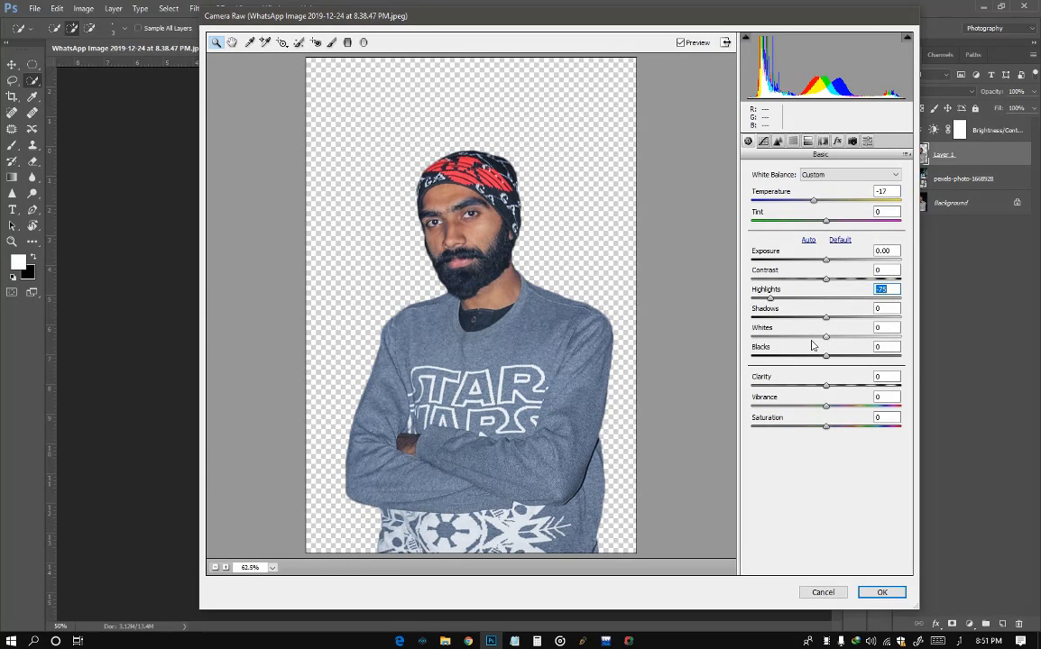
drag(825, 337, 809, 337)
click(882, 592)
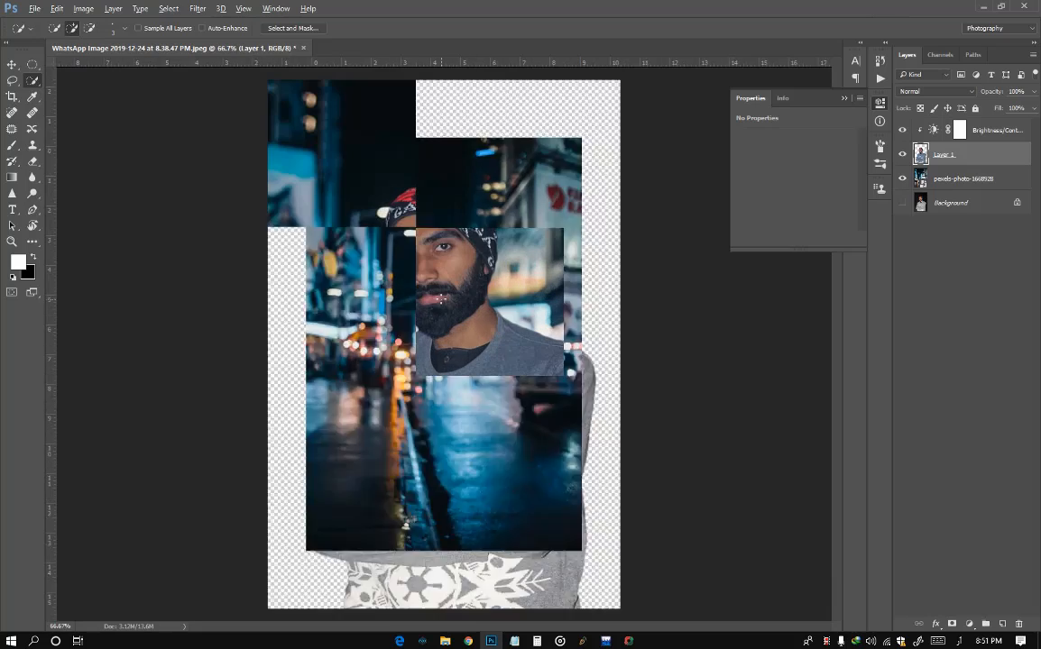
Delete the Brightness/Contrast adjustment layer.
click(1006, 131)
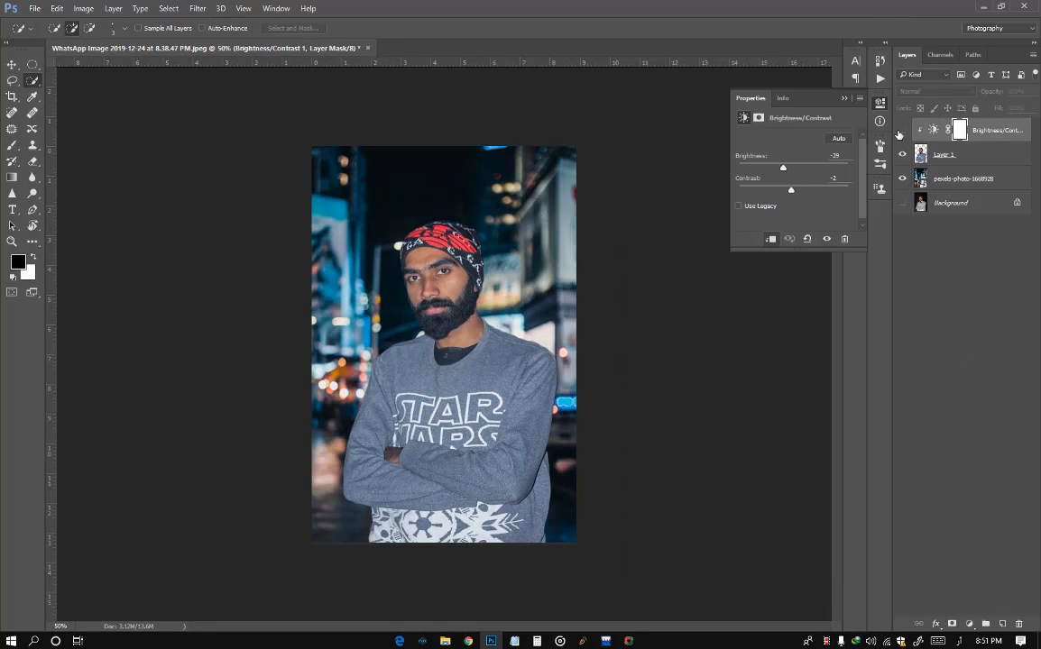
key(Delete)
Add a Curves adjustment above Layer 1 and raise the RGB midtones slightly, with a point at input 147, output 154.
click(971, 623)
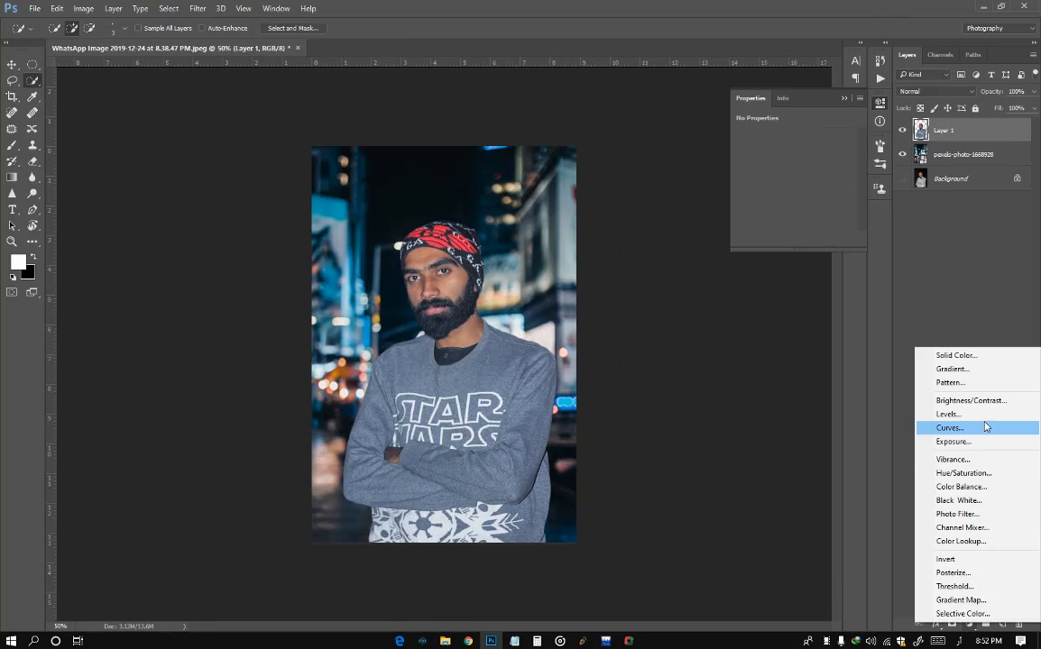
click(1002, 432)
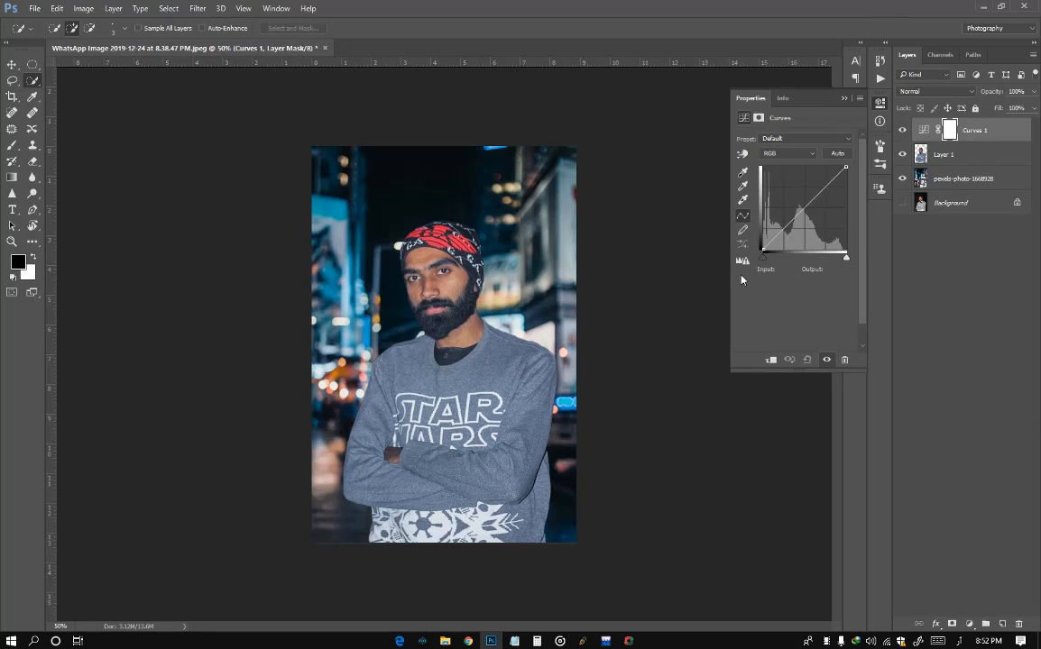
drag(731, 271, 650, 271)
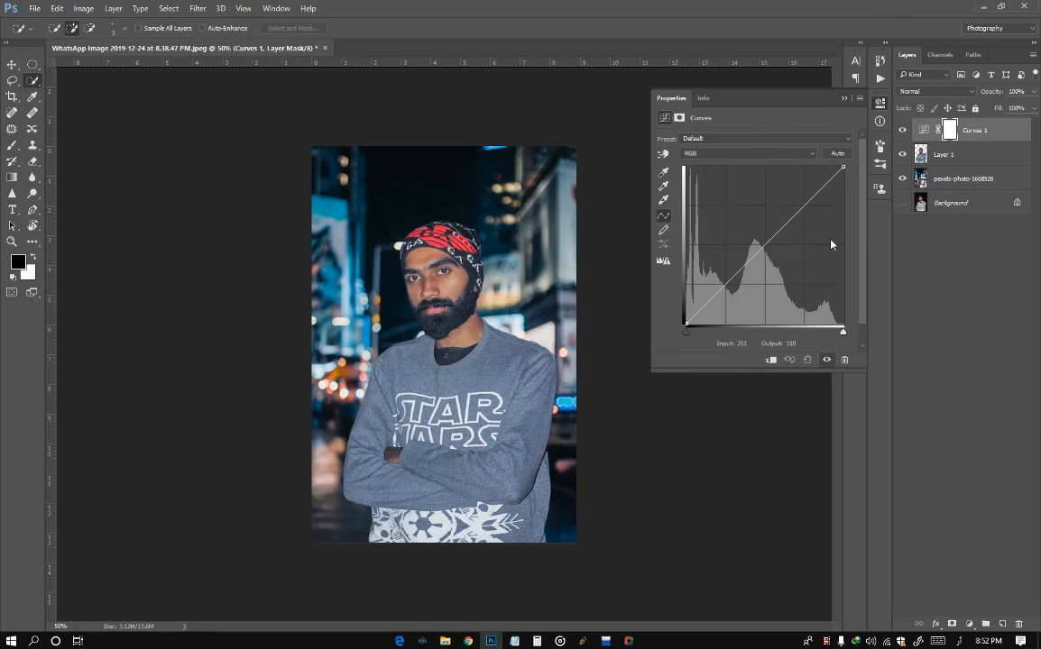
click(823, 182)
drag(777, 230, 777, 228)
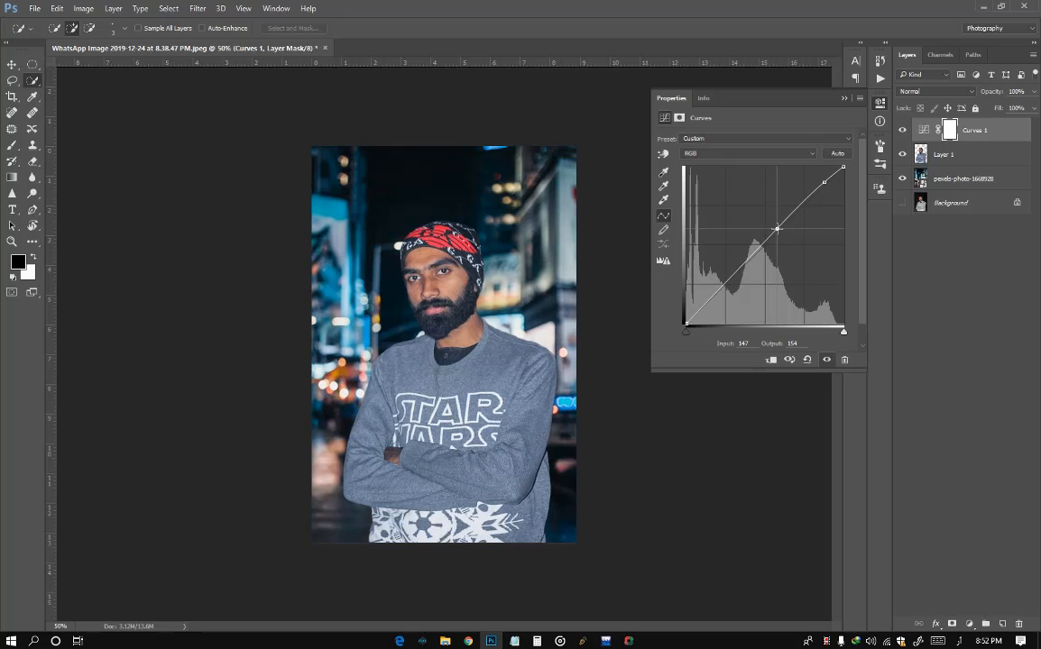
click(844, 99)
Duplicate Layer 1 and invert the colors of the copy.
scroll(433, 293, down, 1)
scroll(433, 293, up, 3)
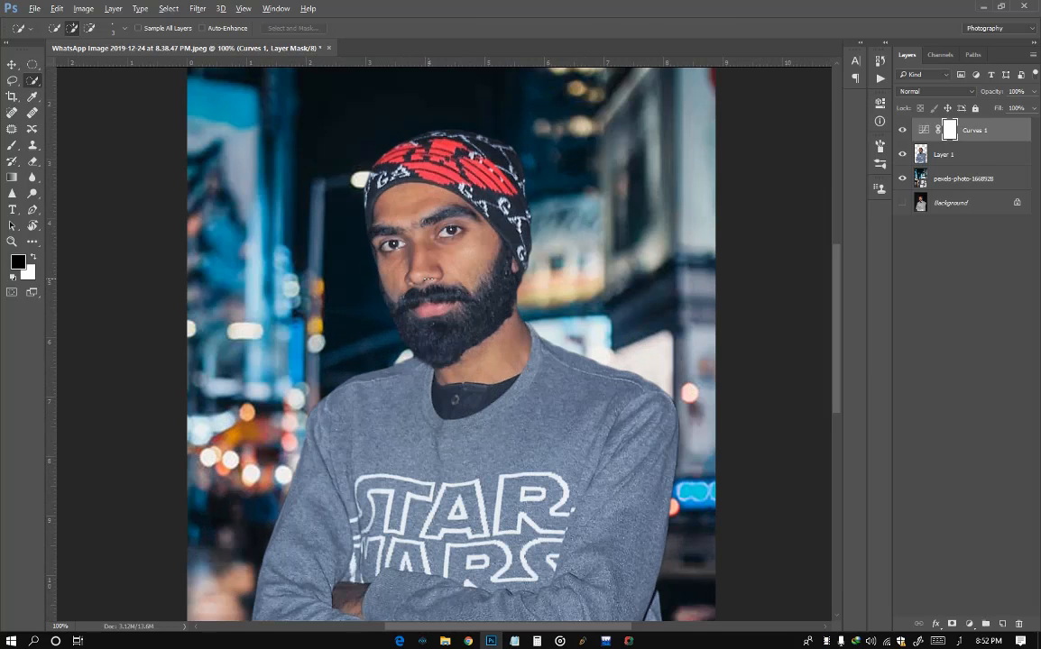
click(970, 154)
key(x)
key(ctrl+j)
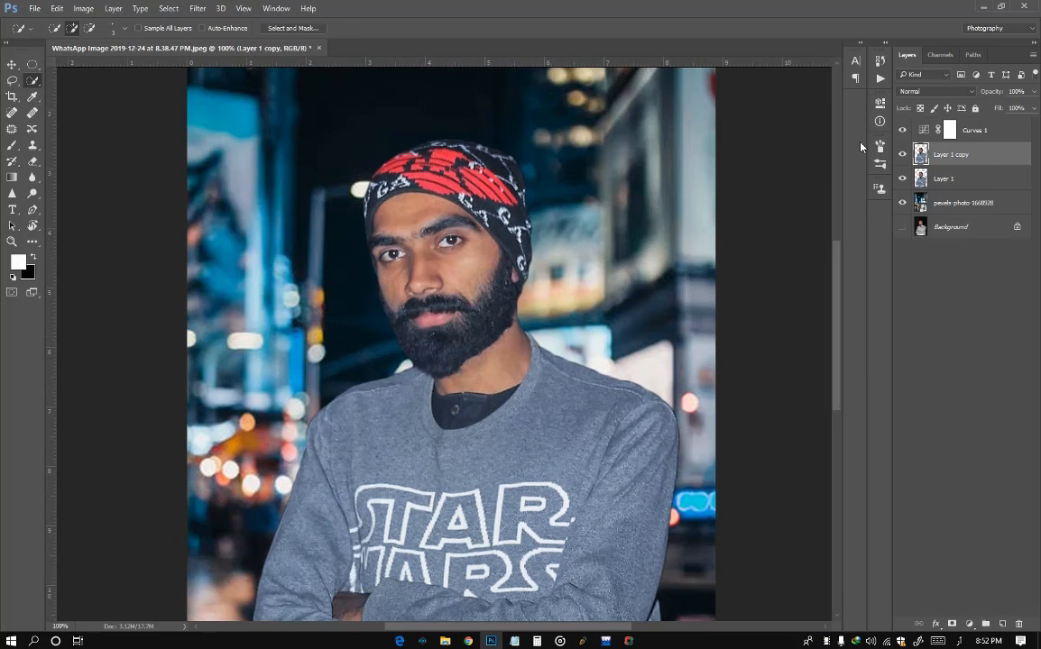
key(ctrl+i)
key(ctrl+minus)
key(ctrl+plus)
Set the inverted copy's blend mode to Vivid Light and apply the High Pass filter to it.
click(921, 93)
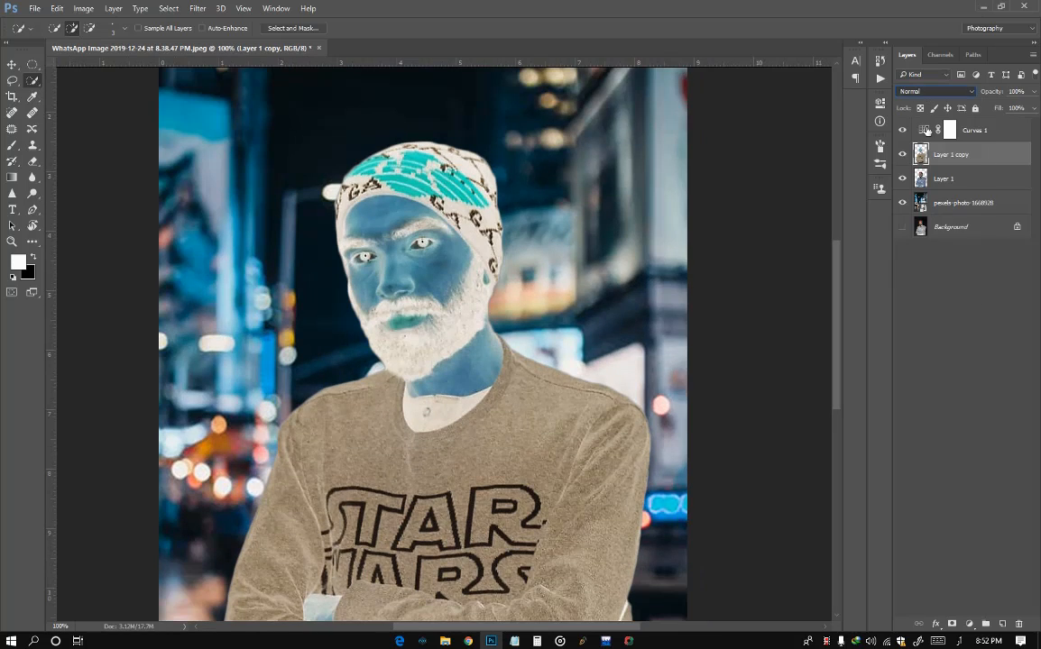
click(920, 228)
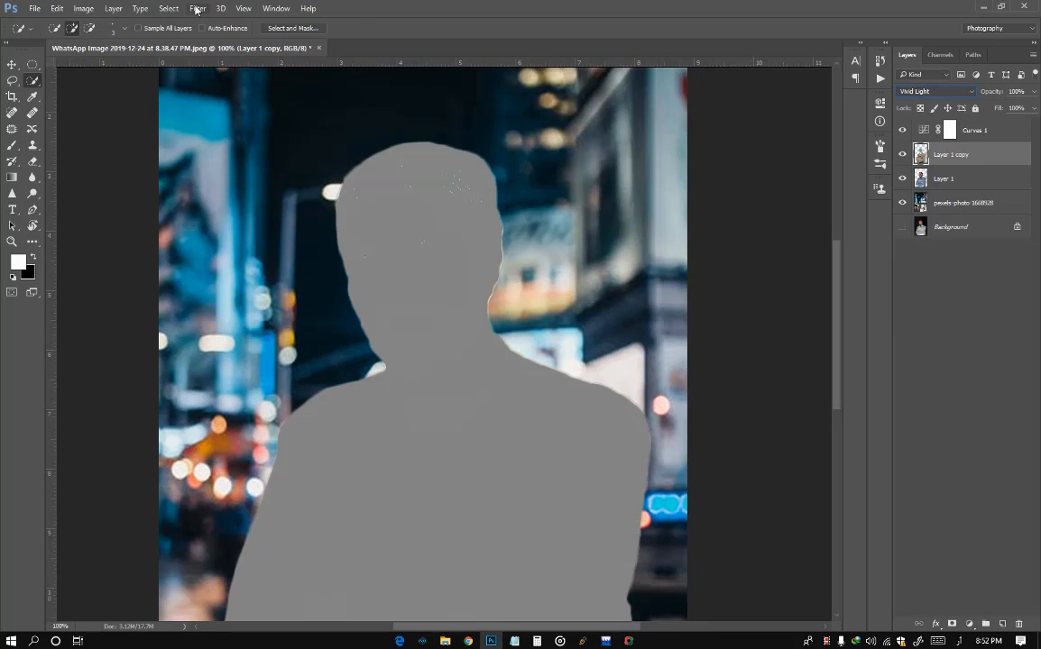
click(197, 10)
mouse_move(289, 249)
click(391, 260)
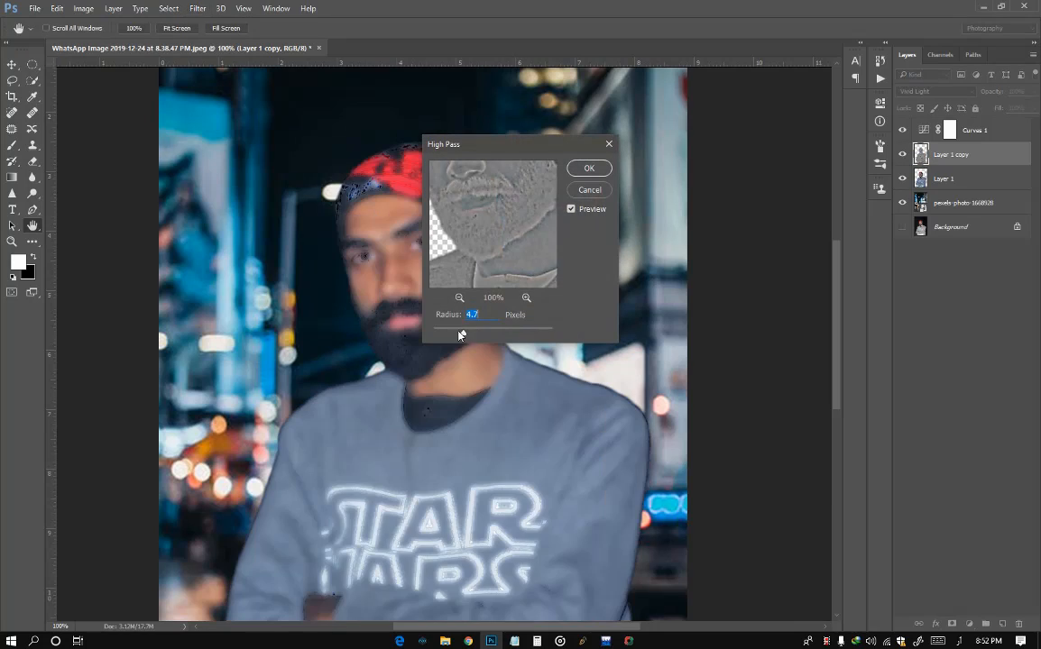
drag(460, 334, 446, 335)
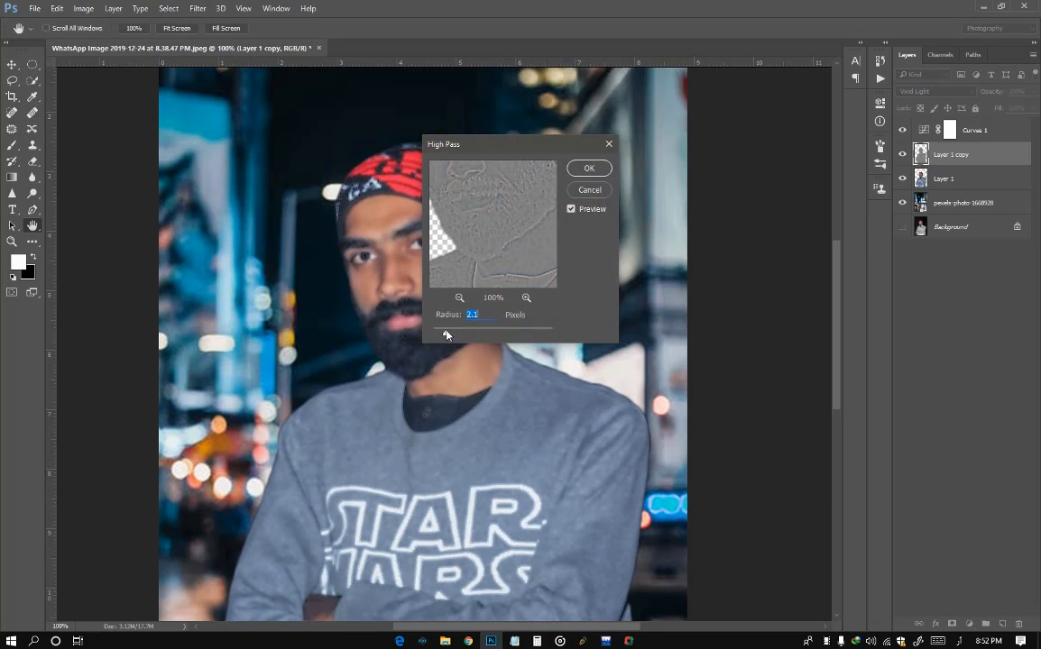
click(588, 168)
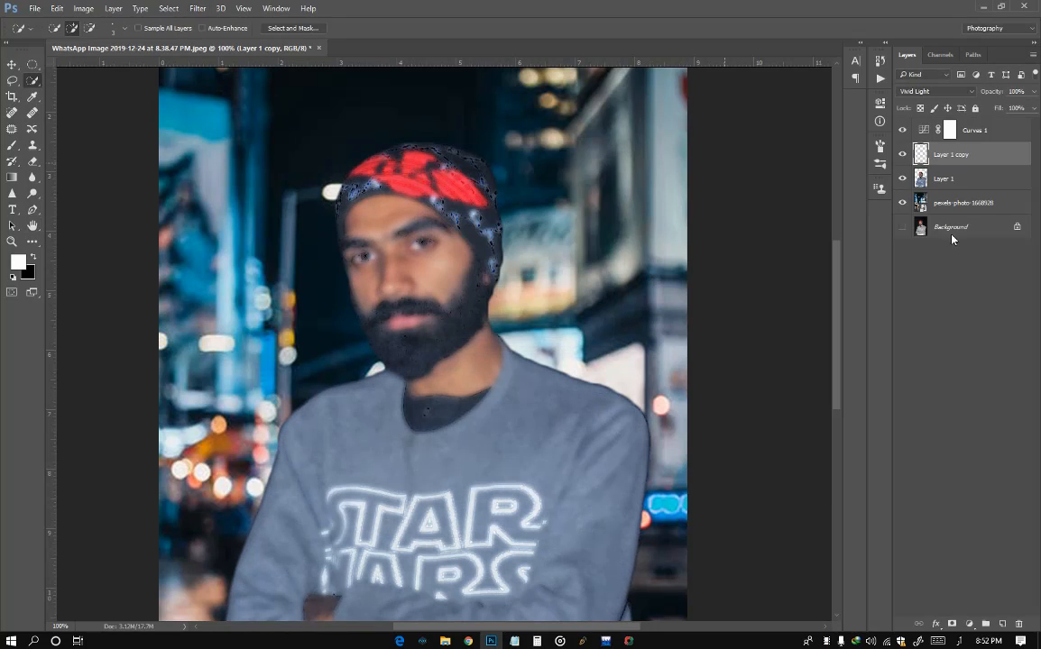
Add a mask filled with black to Layer 1 copy and choose the Brush with white as the painting color.
key(ctrl+i)
click(12, 145)
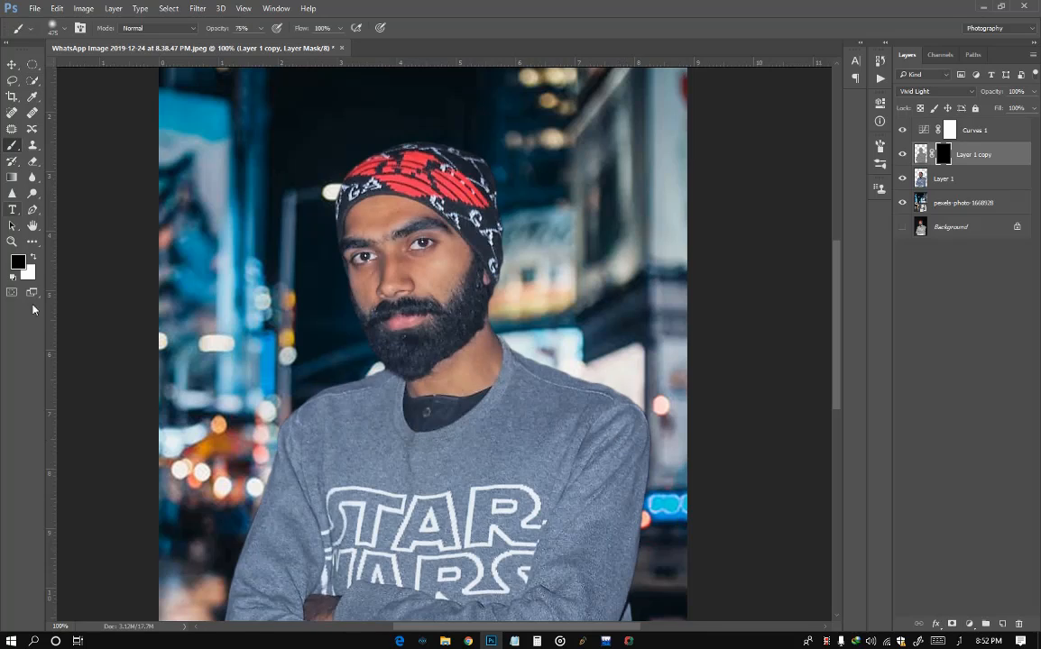
scroll(437, 206, up, 5)
alt+shift+right_click(354, 227)
alt+right_click(350, 238)
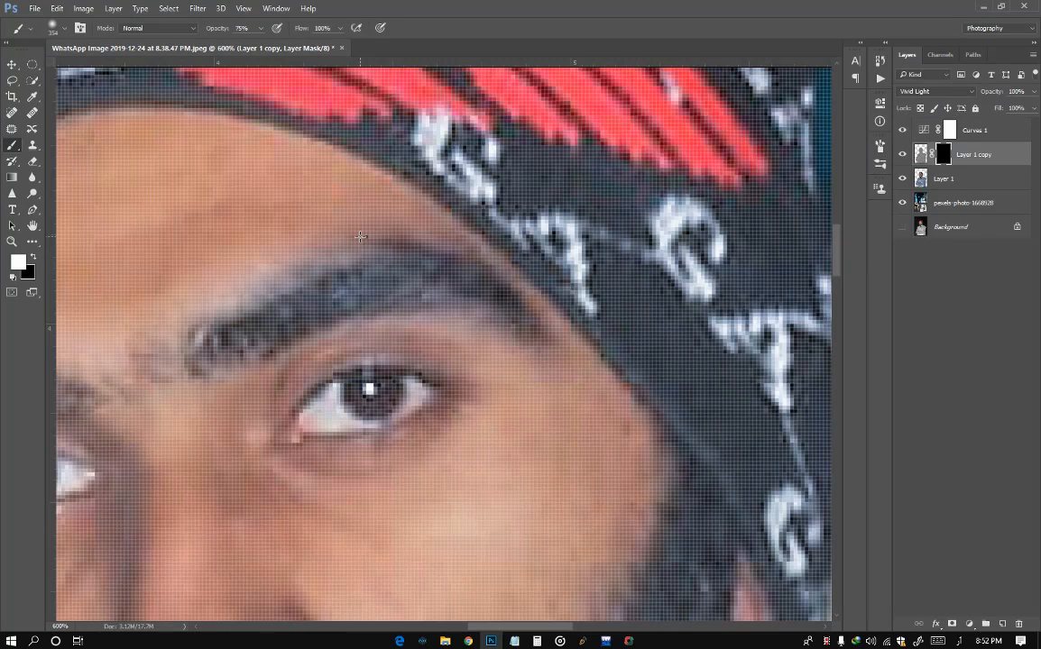
Paint white on the mask over the forehead to smooth the skin, using a 16 px brush at 63% opacity.
right_click(361, 237)
click(432, 268)
right_click(268, 221)
alt+click(250, 209)
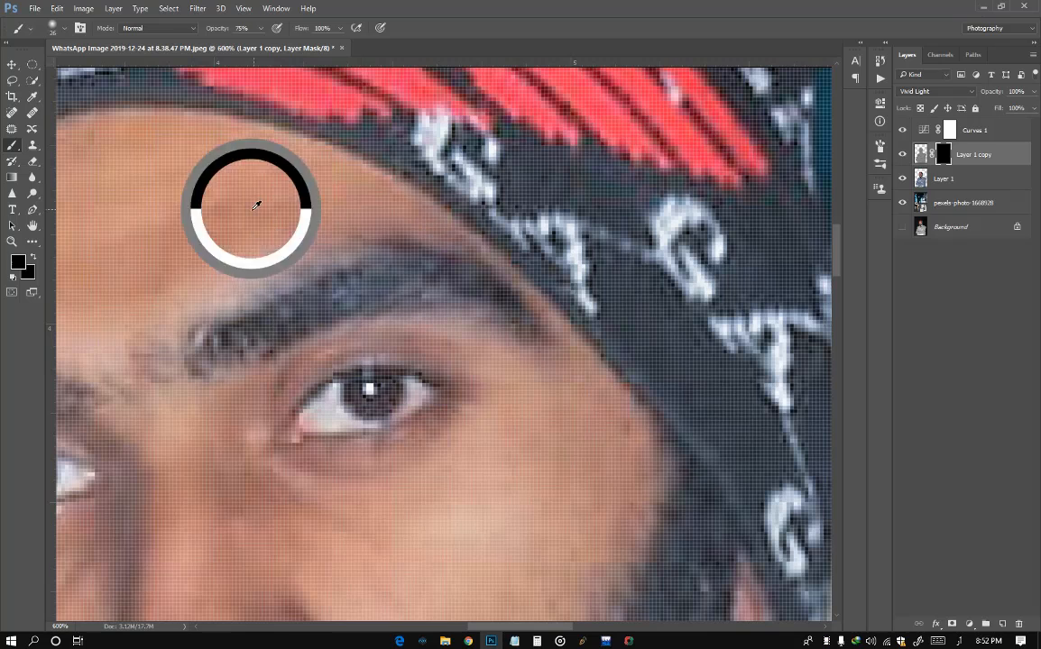
alt+right_click(256, 209)
key(d)
key(c)
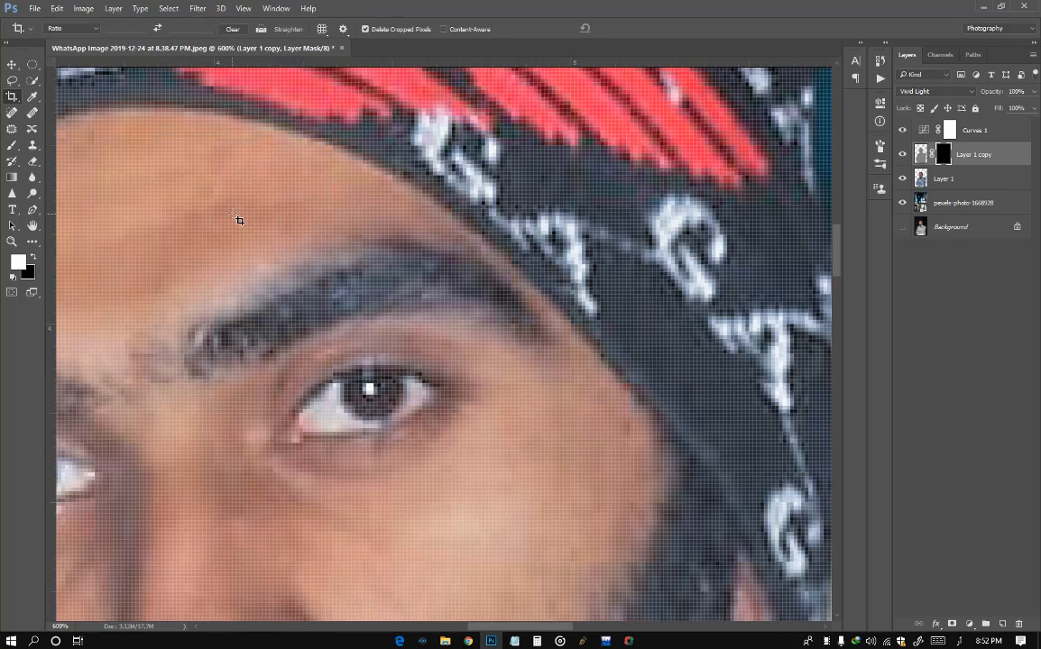
click(11, 148)
drag(422, 262, 717, 279)
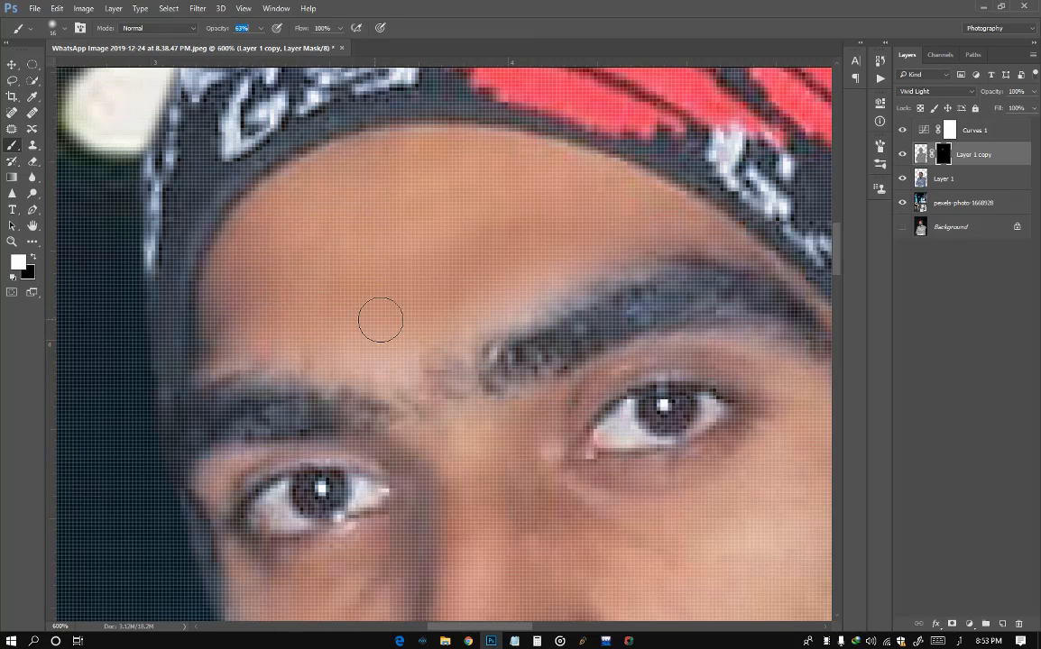
Smooth the cheeks and nose by painting white on the Layer 1 copy mask, avoiding the eyes and beard.
drag(599, 460, 364, 264)
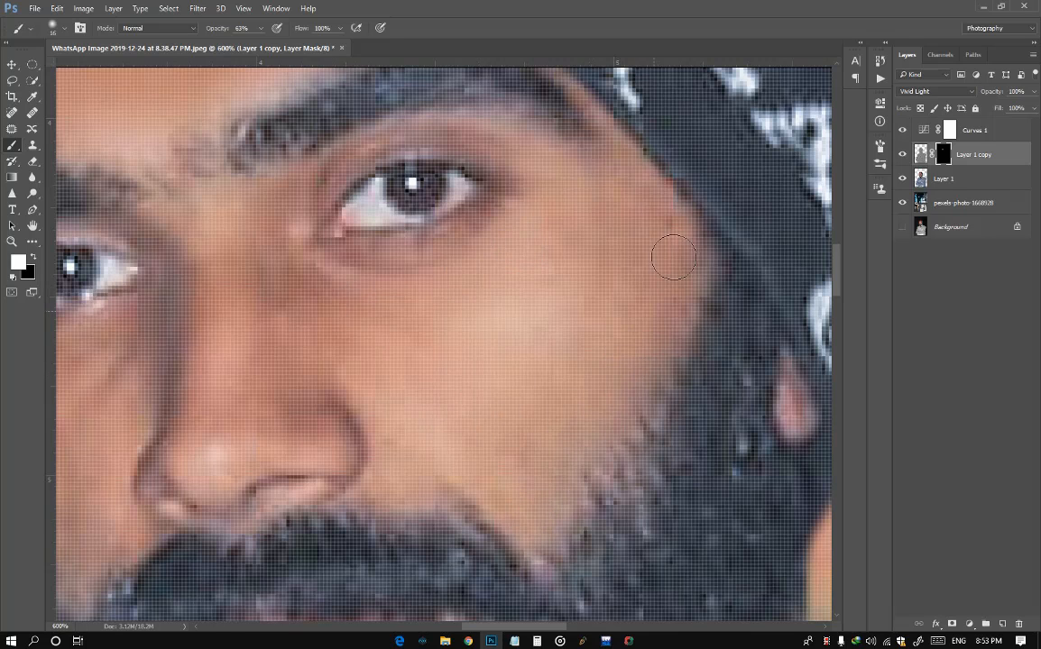
drag(225, 386, 559, 312)
scroll(457, 325, up, 2)
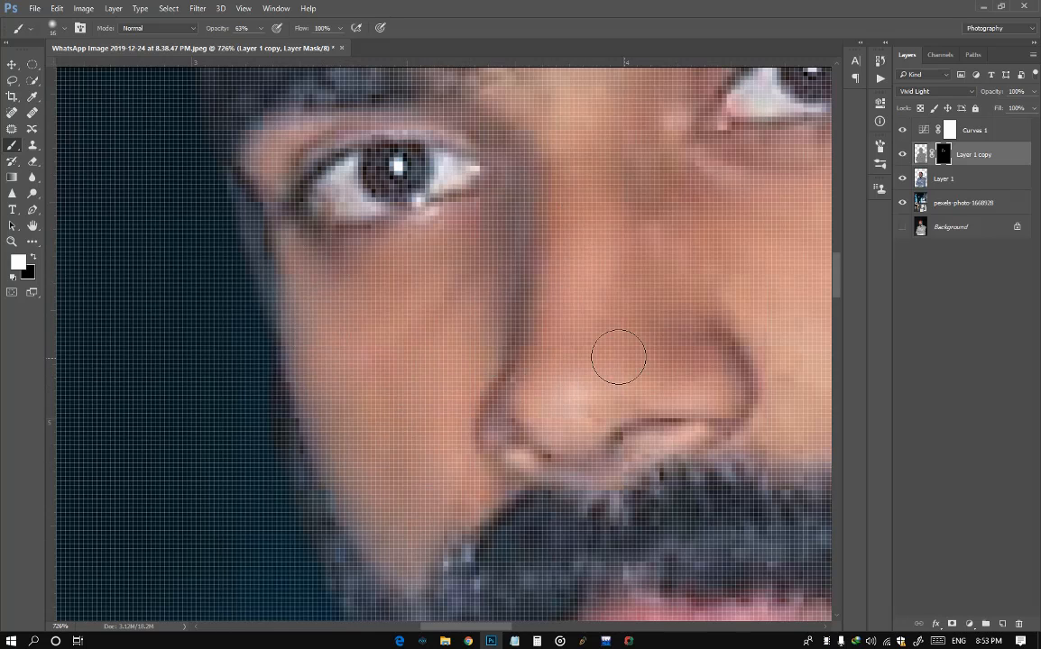
scroll(595, 193, down, 8)
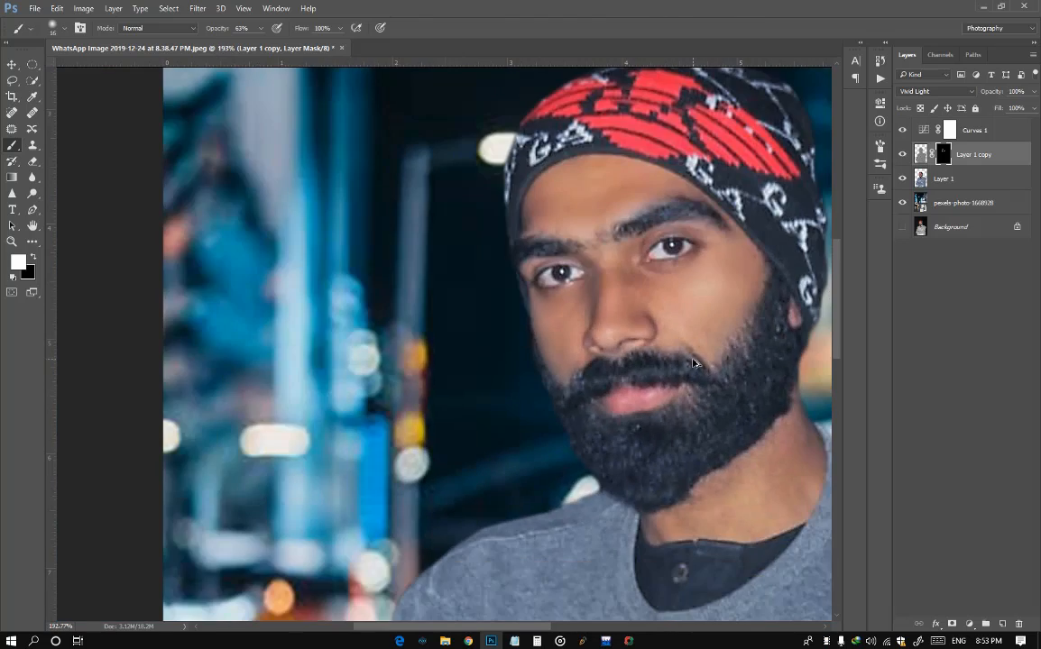
scroll(600, 327, up, 1)
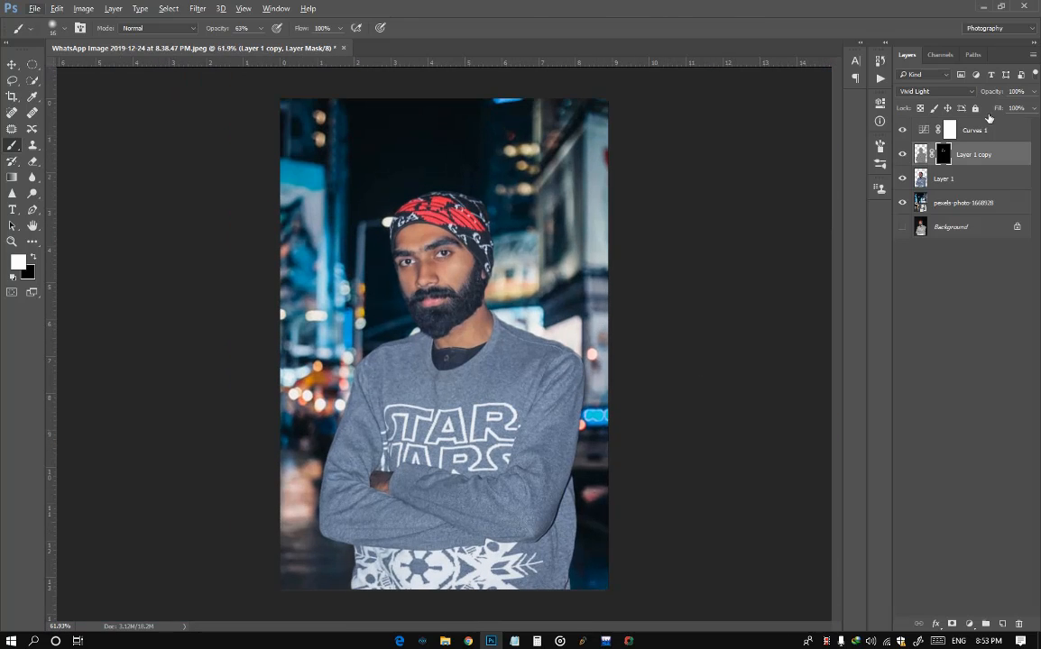
Merge the masked Layer 1 copy with Layer 1 into a single layer.
right_click(943, 155)
click(940, 196)
shift+click(965, 179)
right_click(963, 178)
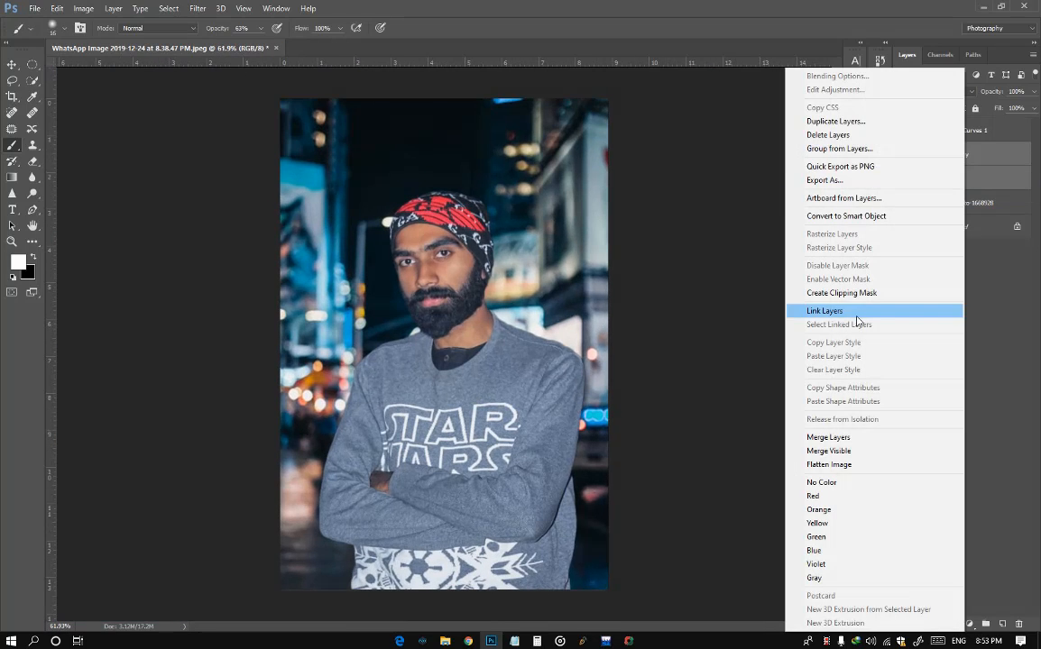
click(862, 436)
Play the PiXimperfect selective color saturation action on the merged man layer, accepting the default Selective Color settings.
click(276, 8)
click(276, 8)
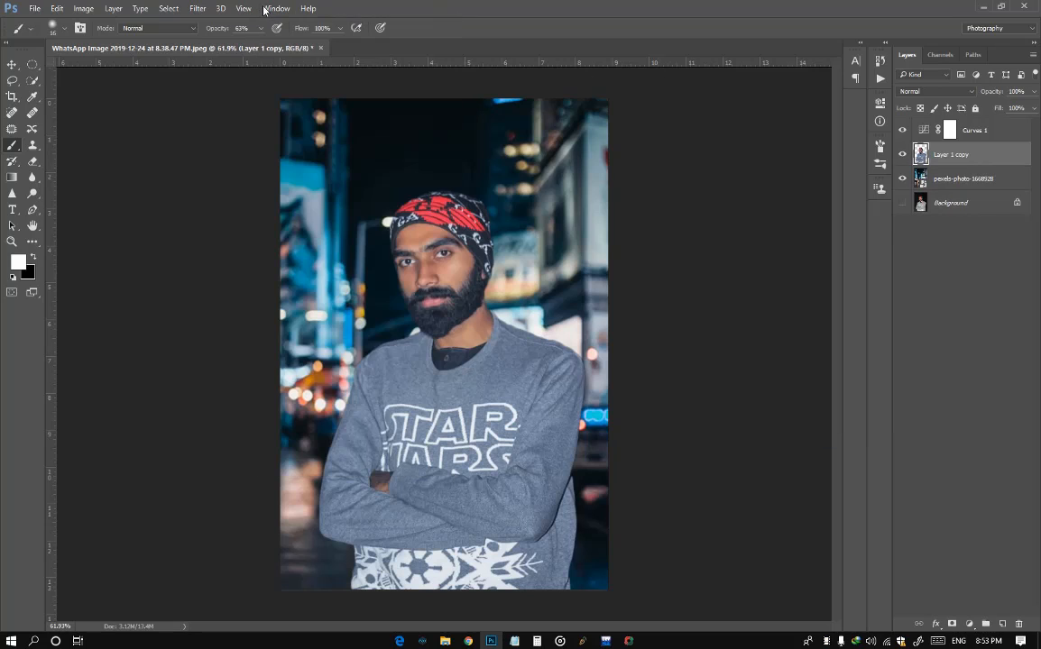
click(276, 8)
click(317, 94)
drag(864, 99, 826, 130)
click(815, 129)
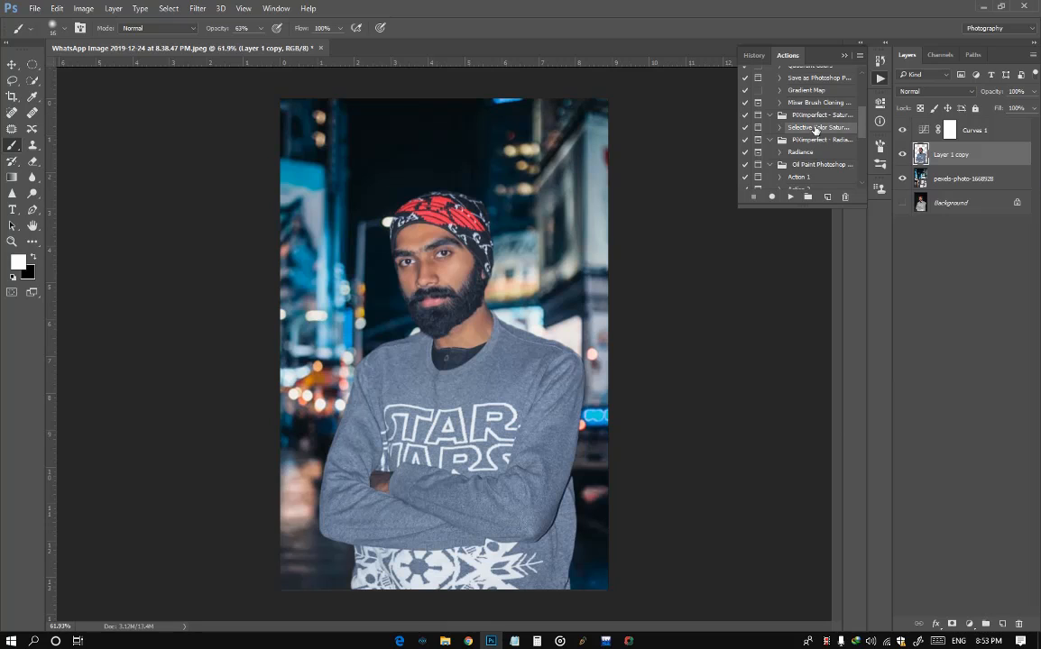
click(789, 198)
click(626, 208)
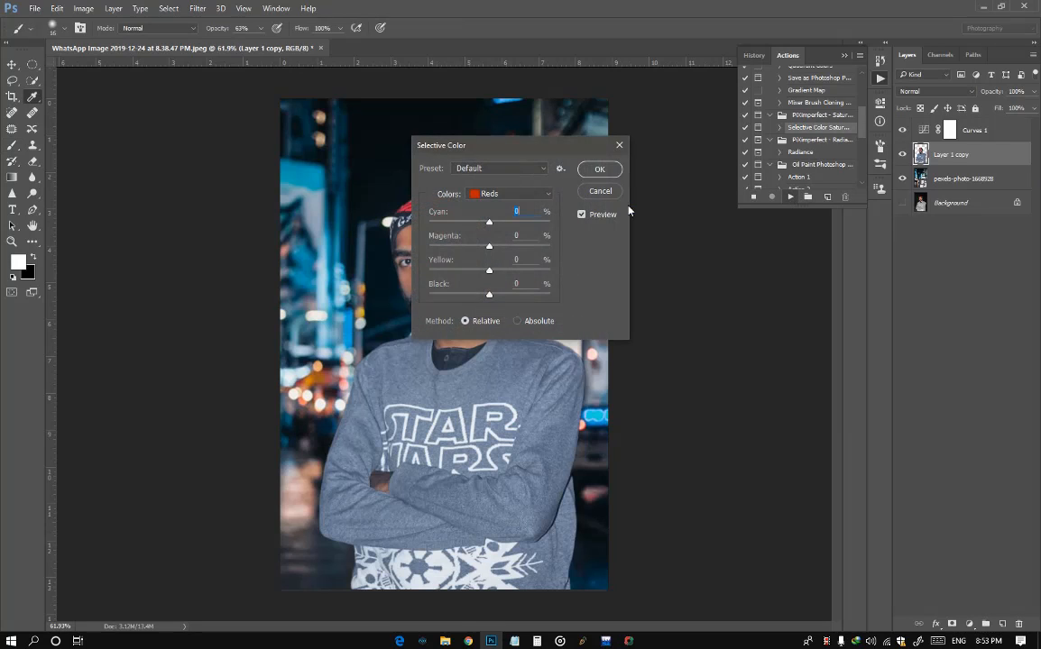
click(612, 175)
click(612, 176)
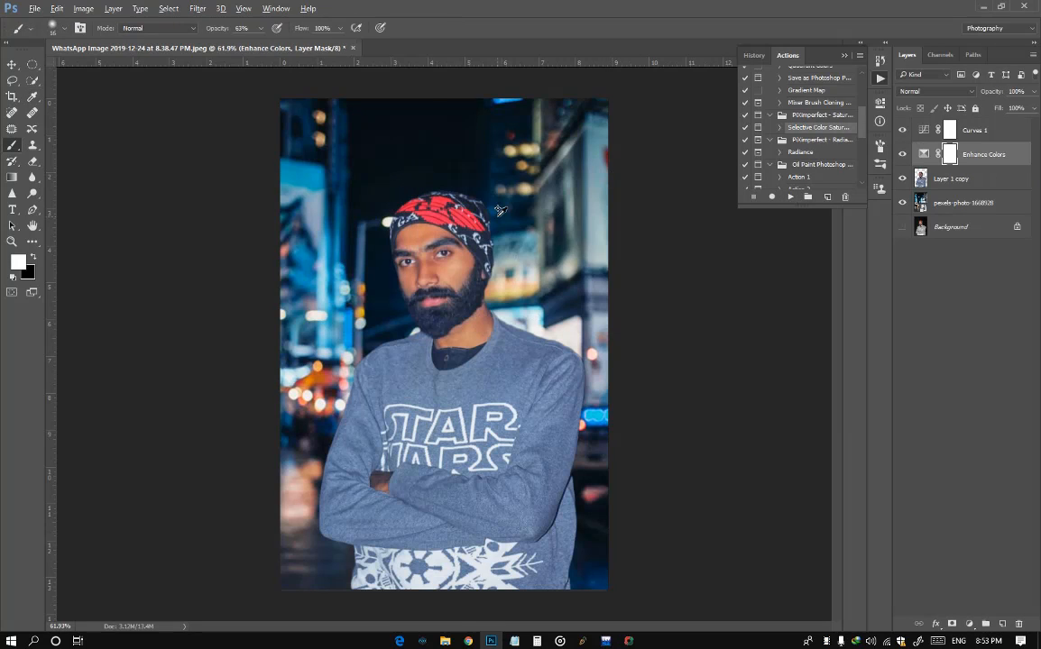
key(ctrl+0)
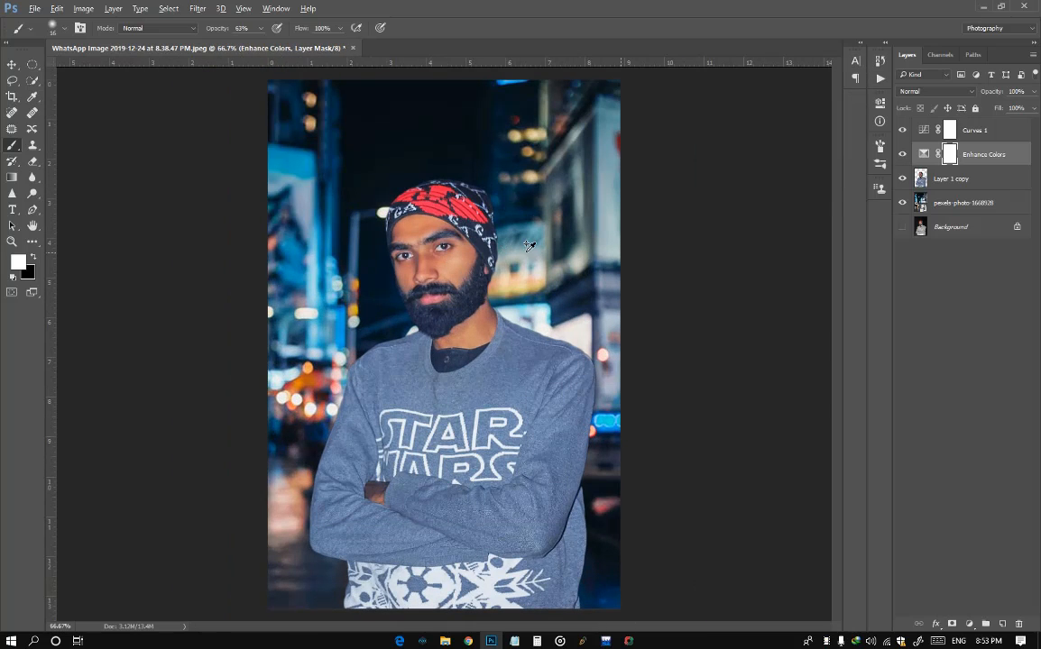
Enlarge and reposition the pexels-photo-1668928 street background with Free Transform.
click(999, 209)
key(ctrl+t)
key(ctrl+minus)
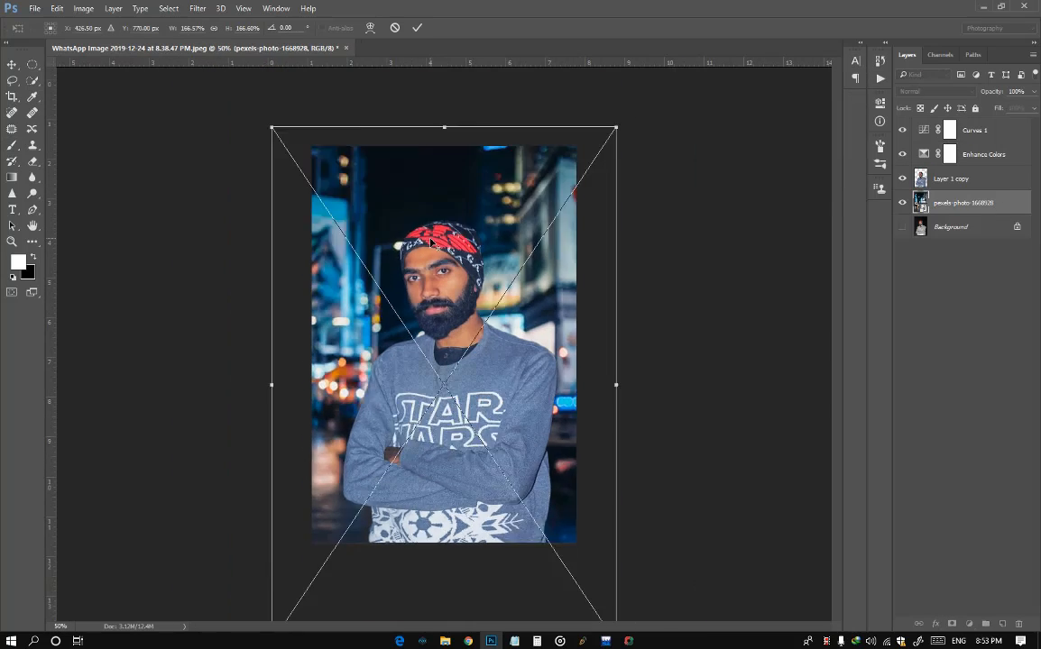
key(ctrl+minus)
mouse_move(558, 199)
mouse_down()
mouse_move(584, 167)
mouse_move(607, 160)
mouse_move(539, 242)
mouse_up()
key(Return)
key(b)
key(ctrl+0)
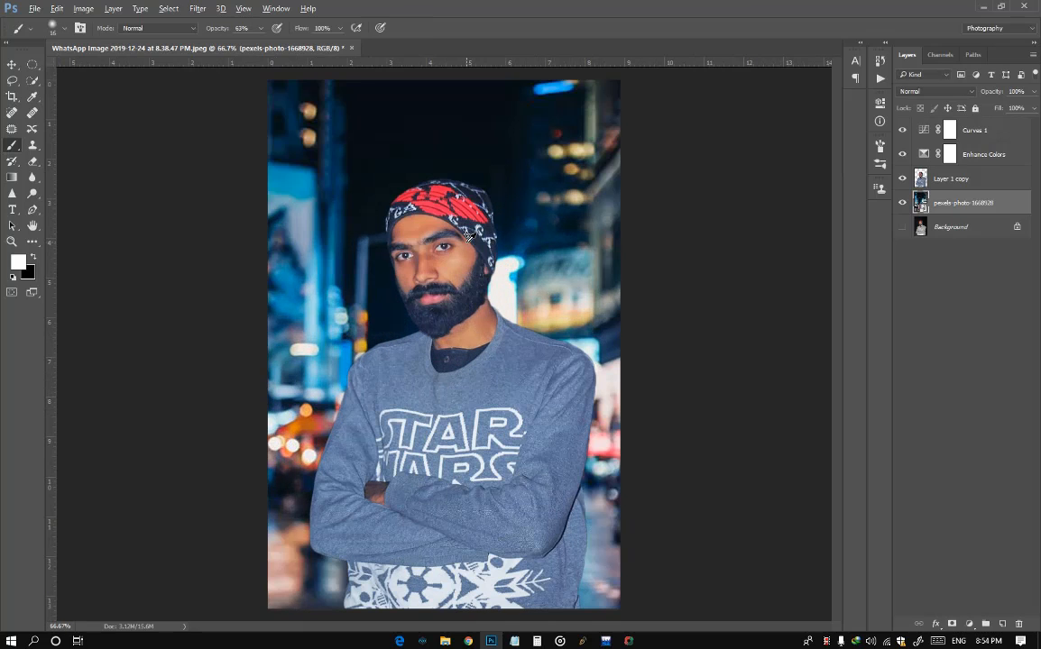
Apply a Gaussian Blur with a 4.4 pixel radius to the street background layer.
click(198, 8)
mouse_move(278, 146)
click(399, 192)
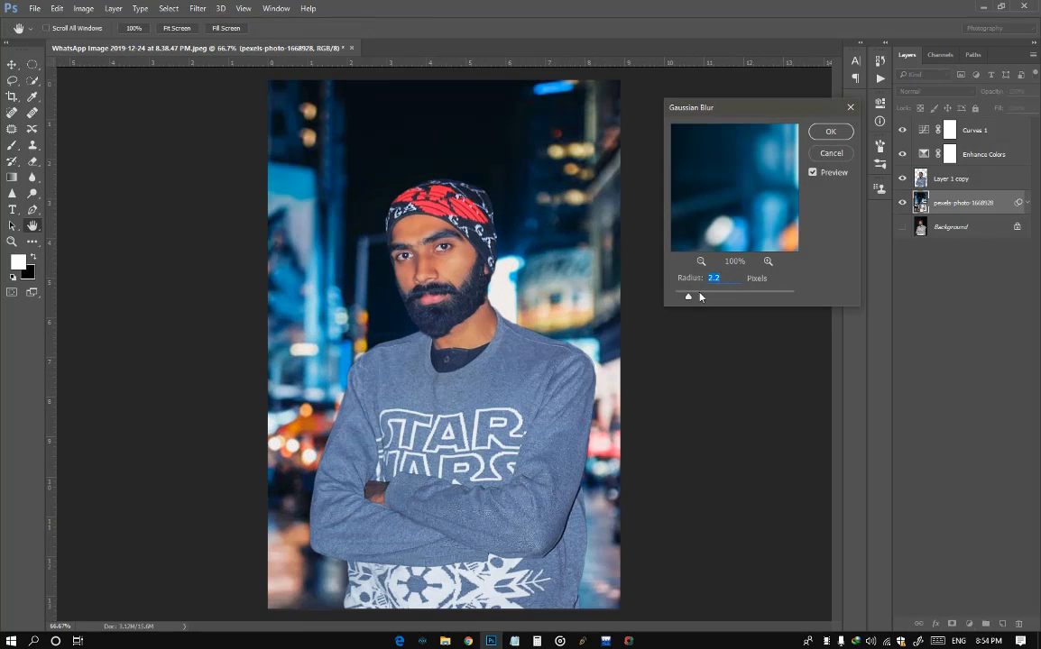
drag(691, 295, 703, 300)
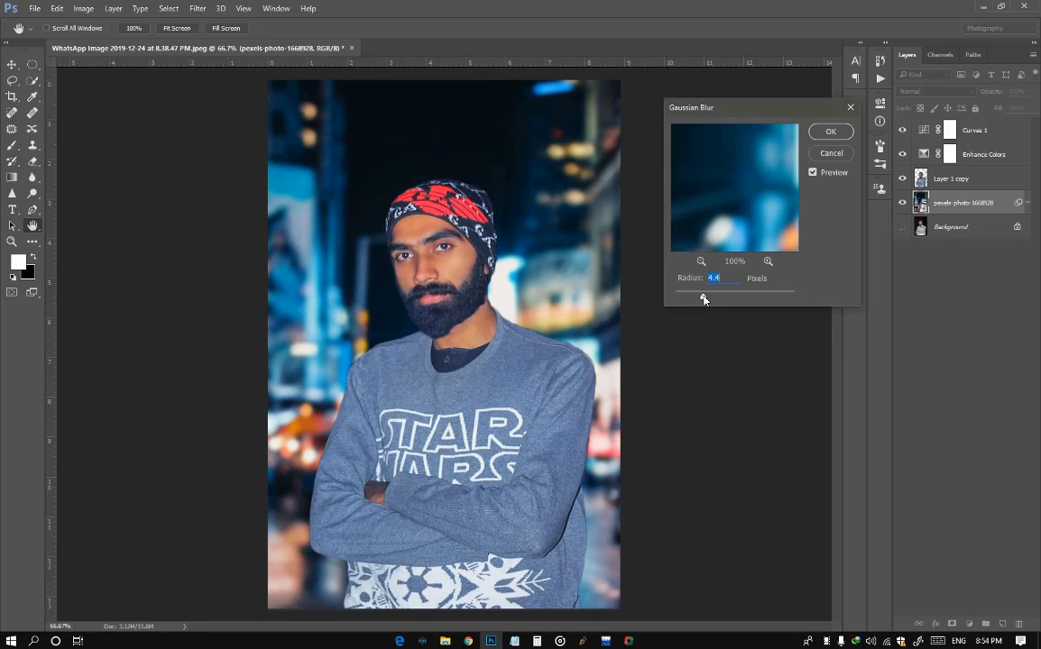
click(825, 134)
scroll(597, 203, down, 3)
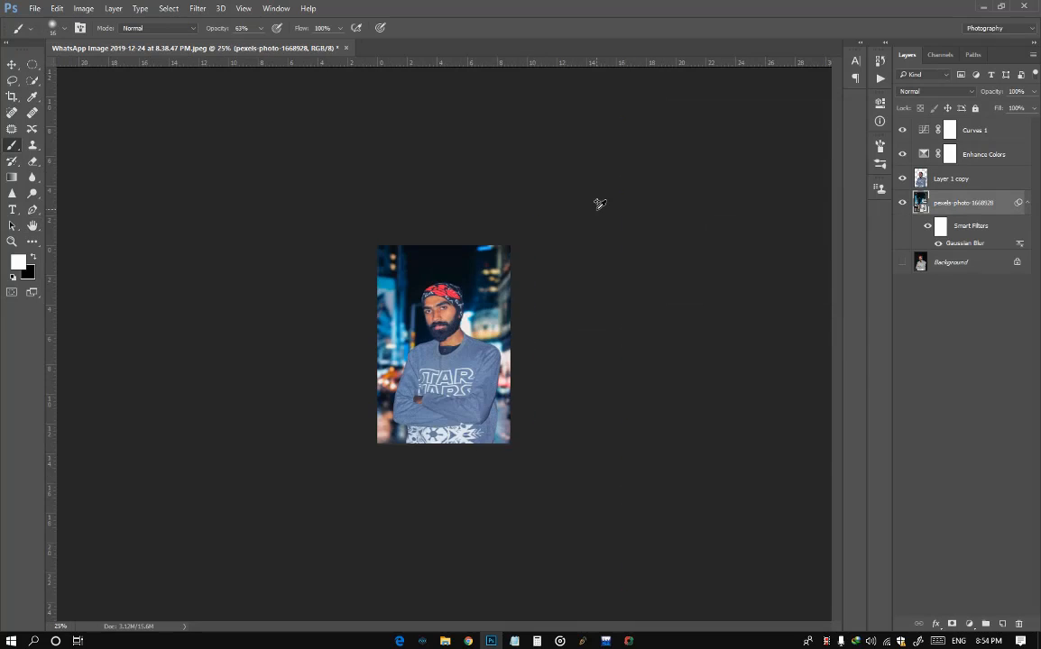
scroll(505, 217, up, 3)
scroll(418, 231, down, 1)
Stamp all visible layers into a new layer above Curves 1 and open the Camera Raw Filter on it.
click(1006, 131)
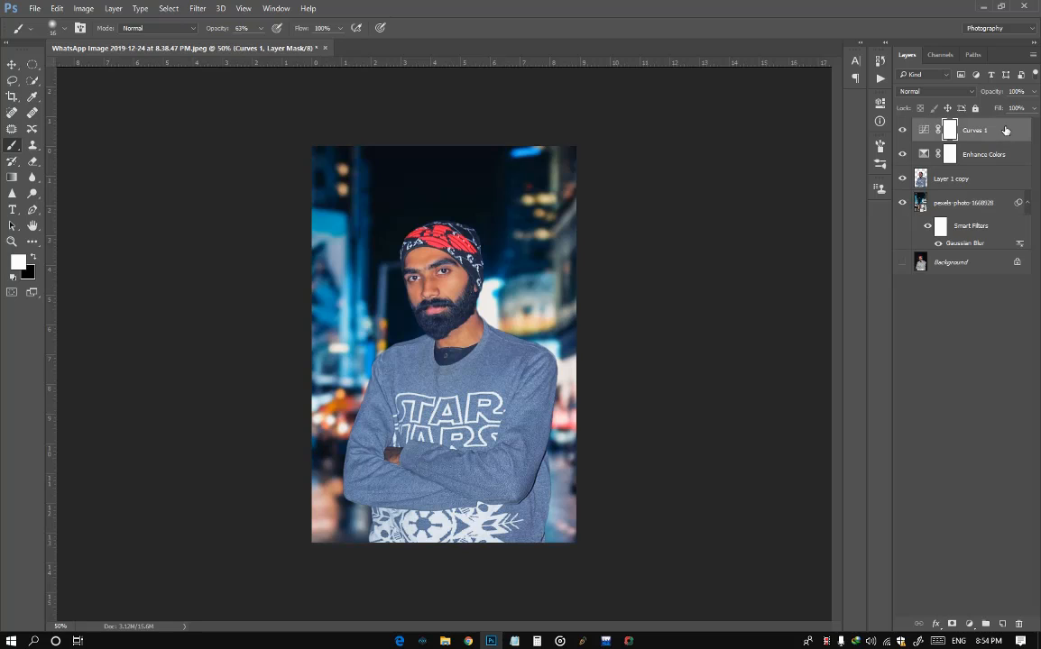
key(ctrl+shift+alt+e)
click(198, 8)
click(250, 91)
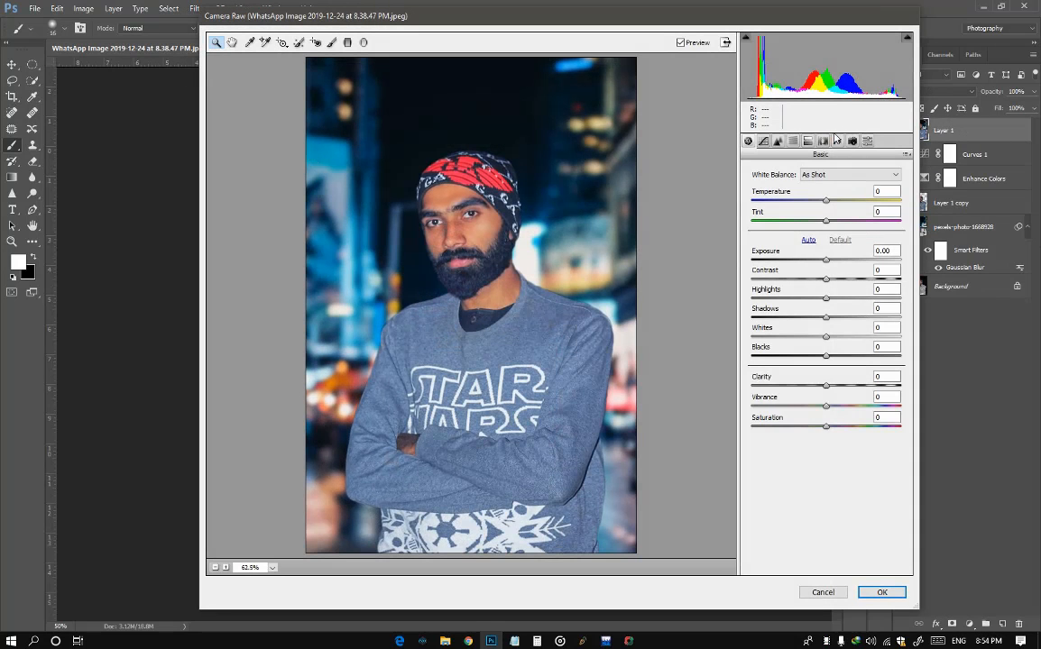
Try several Arzuz Creation presets, including 3 and 5, and check the basic settings of the last one.
click(866, 141)
scroll(783, 396, down, 2)
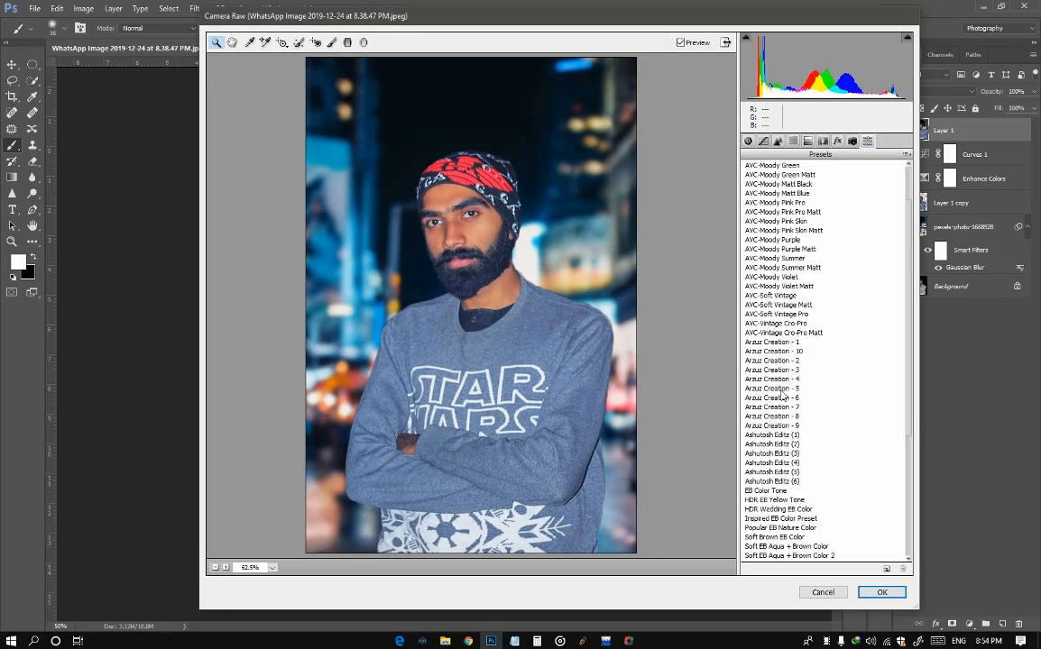
click(791, 349)
click(793, 363)
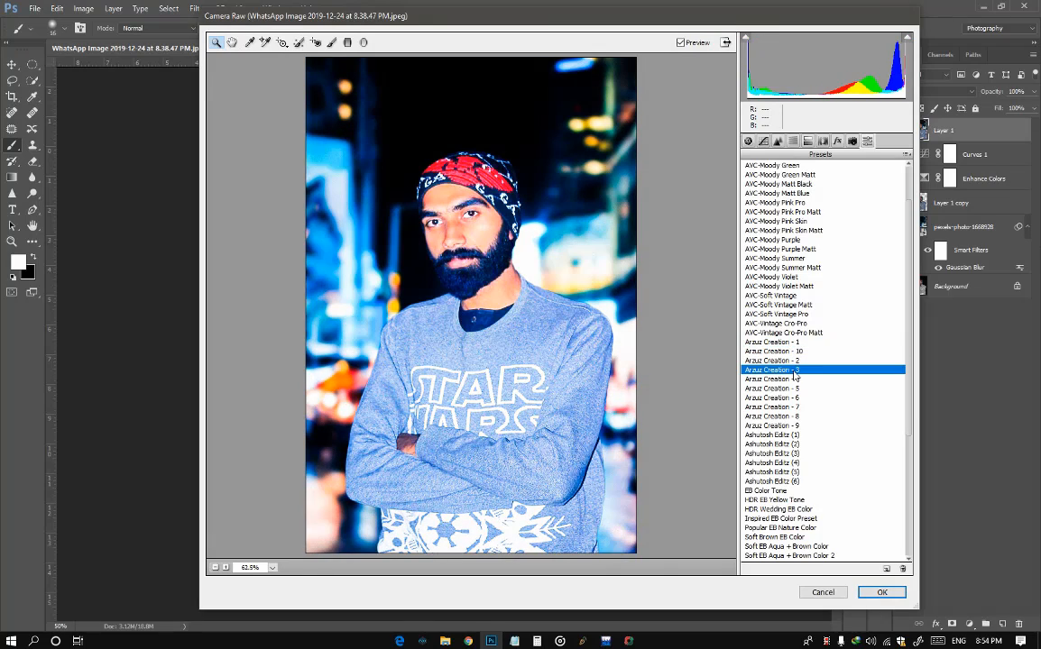
click(795, 389)
click(748, 142)
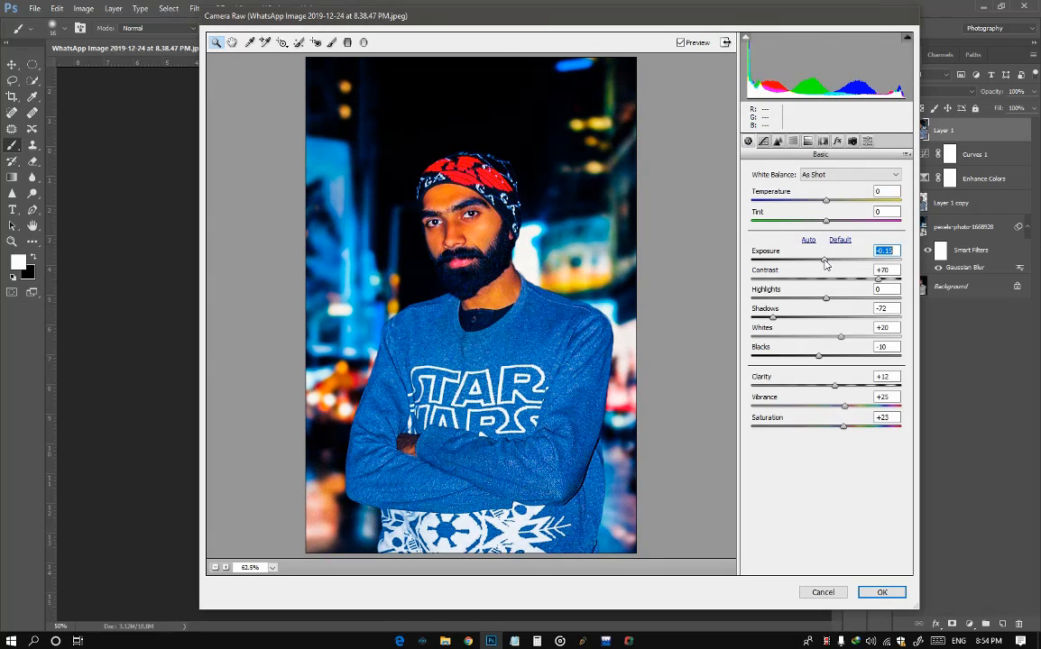
Apply the Arzuz Creation - 3 preset, then set its exposure to +0.40 and lower the vibrance.
click(866, 142)
click(785, 333)
click(792, 343)
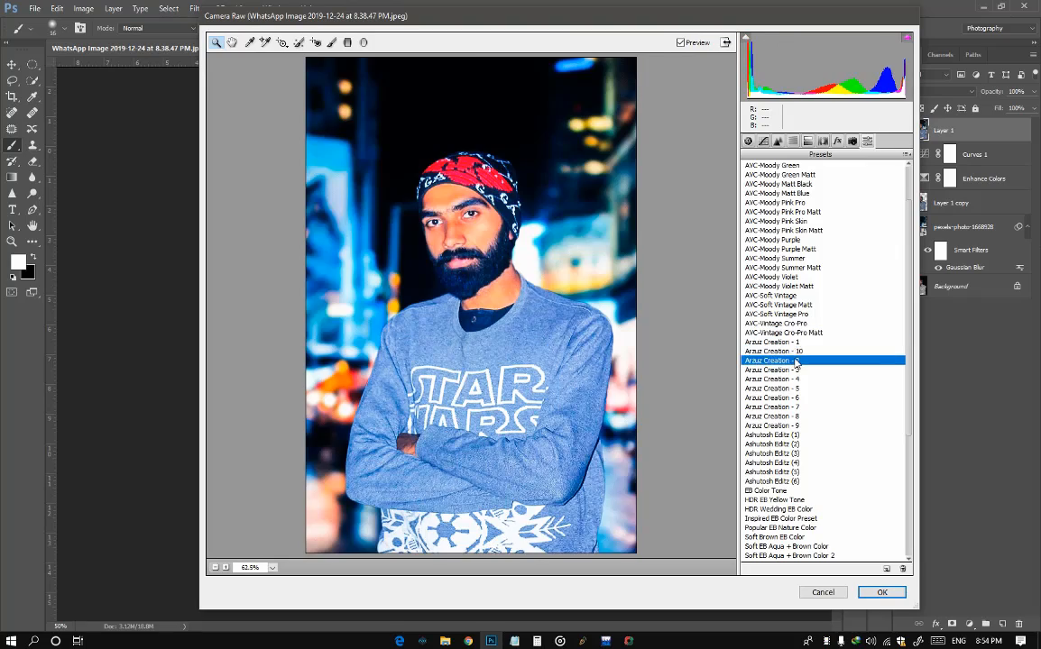
click(797, 361)
click(799, 370)
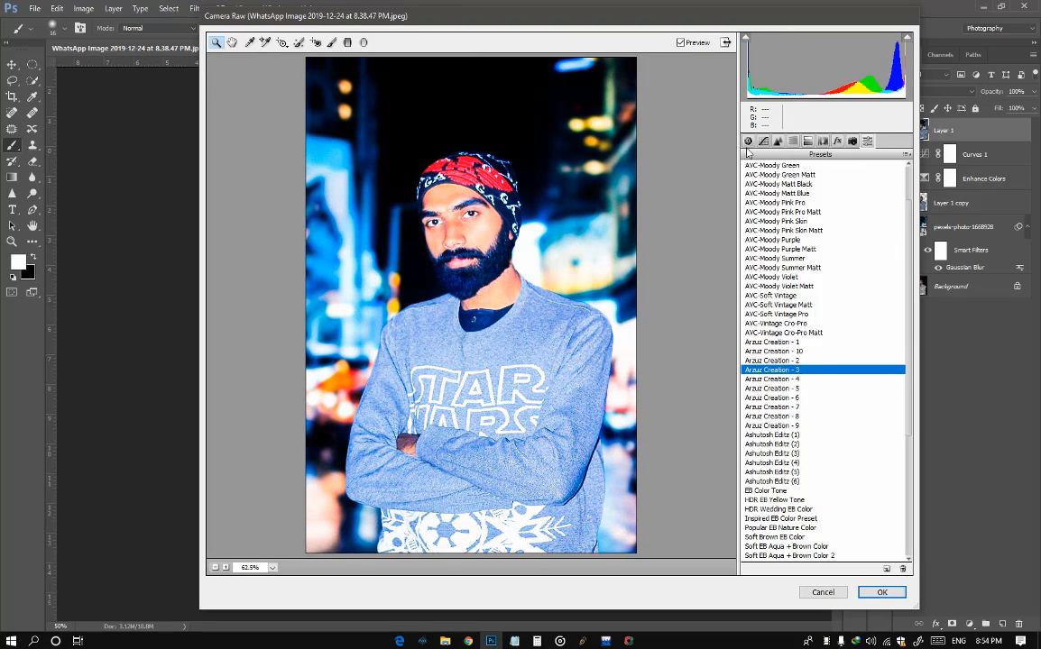
click(747, 141)
click(827, 261)
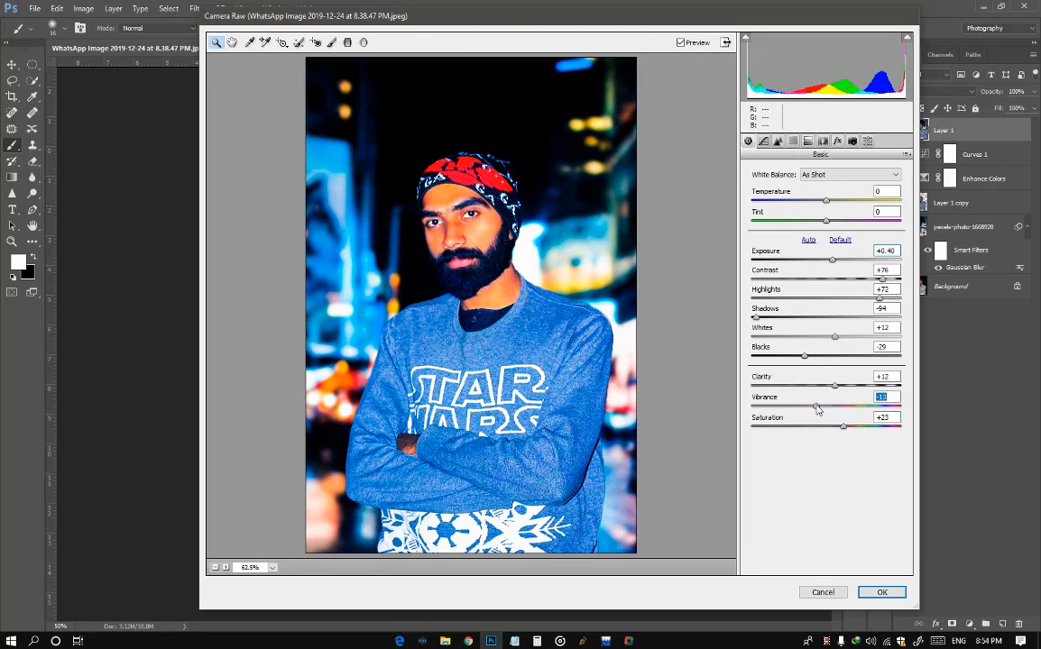
Reduce the saturation of the Oranges to -48 in the HSL adjustments.
click(793, 142)
click(821, 188)
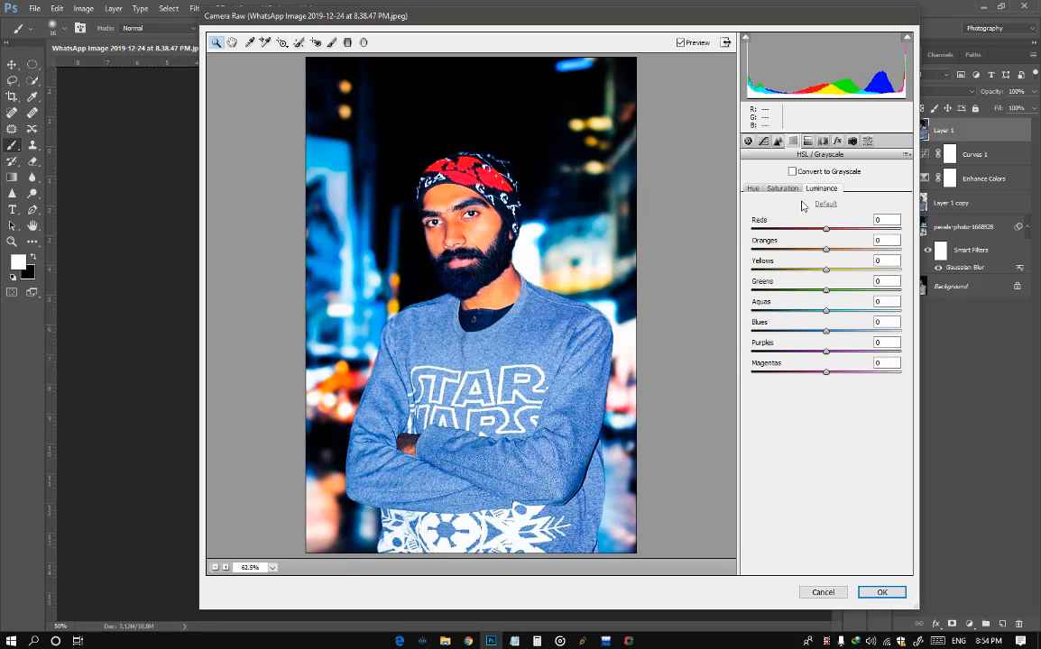
click(785, 190)
drag(821, 249, 786, 249)
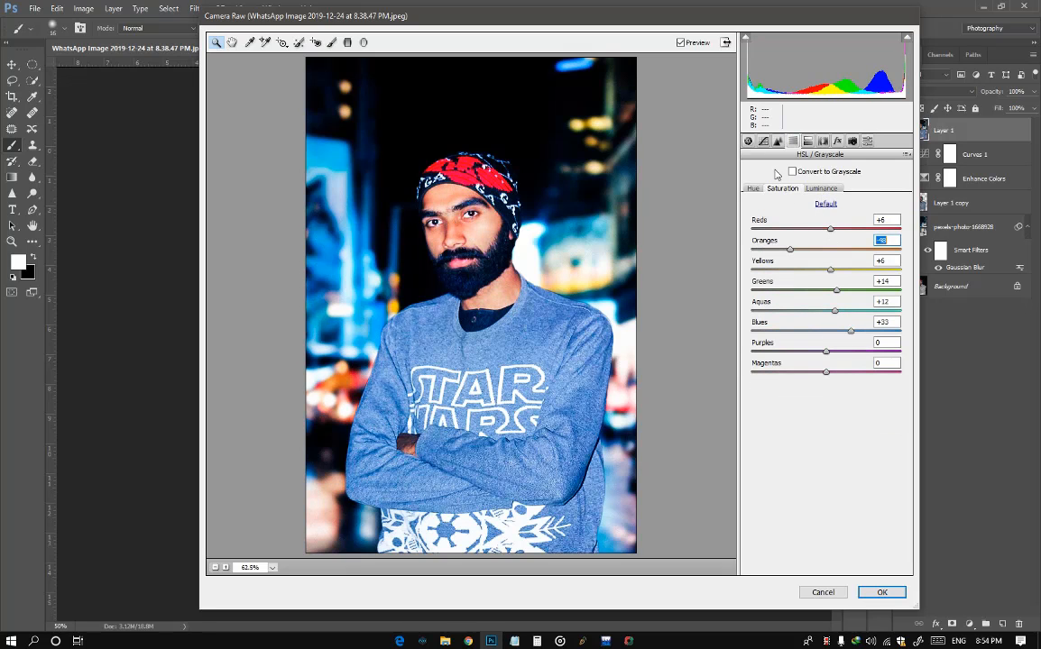
Reset the exposure to 0.00 and soften the tones with contrast +8 and highlights -24.
click(747, 142)
double_click(799, 276)
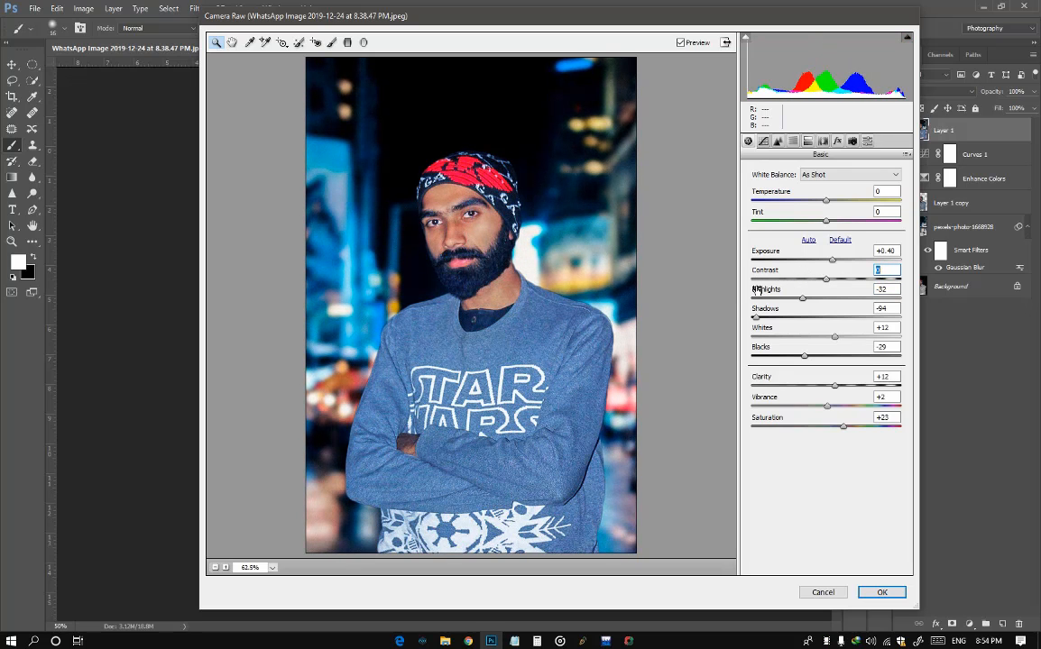
double_click(830, 263)
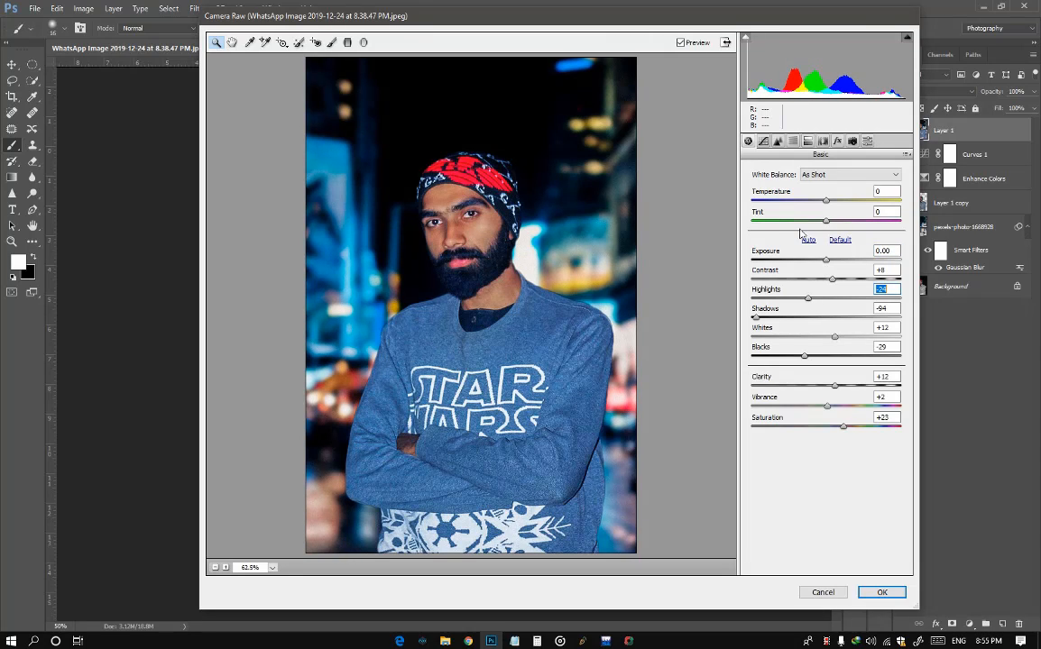
Raise the Oranges luminance to about +57 and rebalance the bright tones with whites -35 and highlights +6.
click(792, 141)
drag(826, 249, 865, 251)
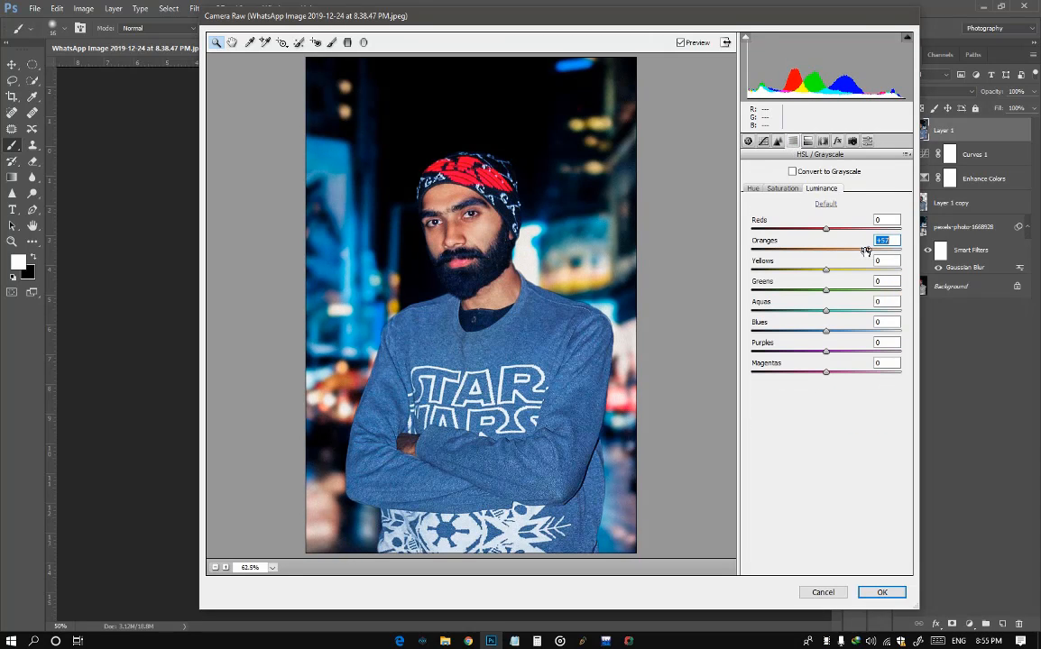
click(748, 141)
drag(829, 341, 792, 353)
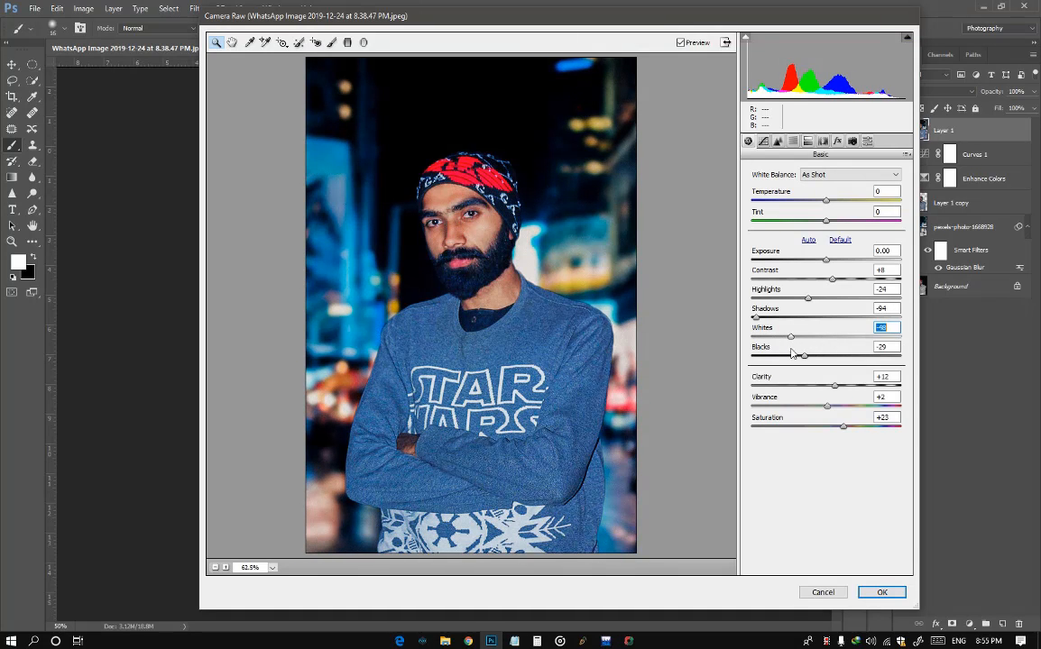
drag(809, 302, 832, 307)
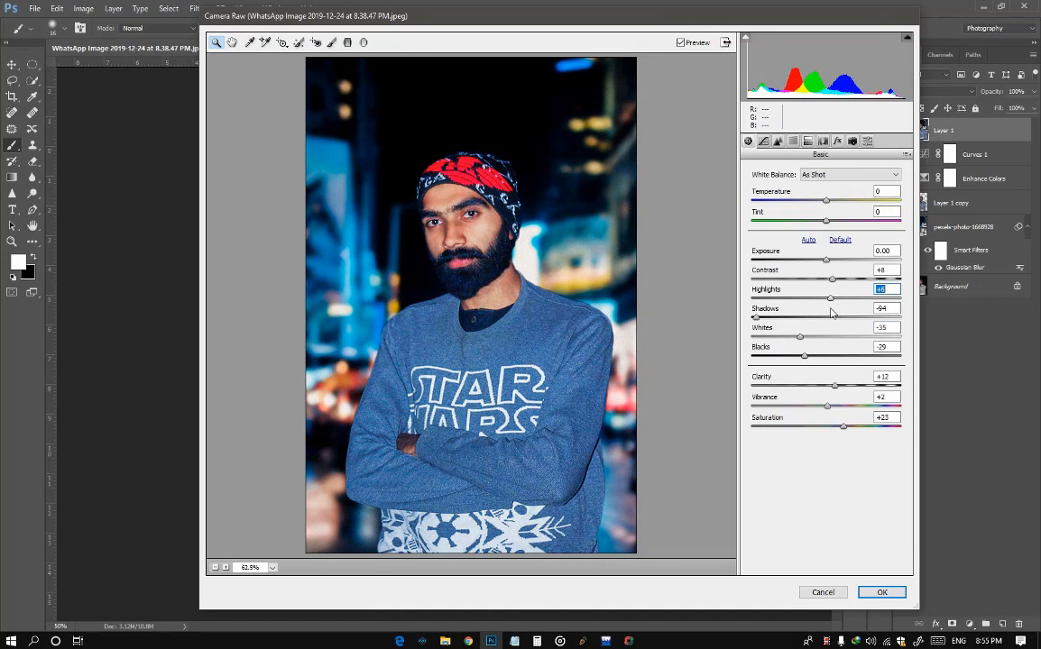
Raise the blacks to -8 and fine-tune the vibrance in the Basic adjustments.
drag(819, 359, 859, 392)
click(830, 400)
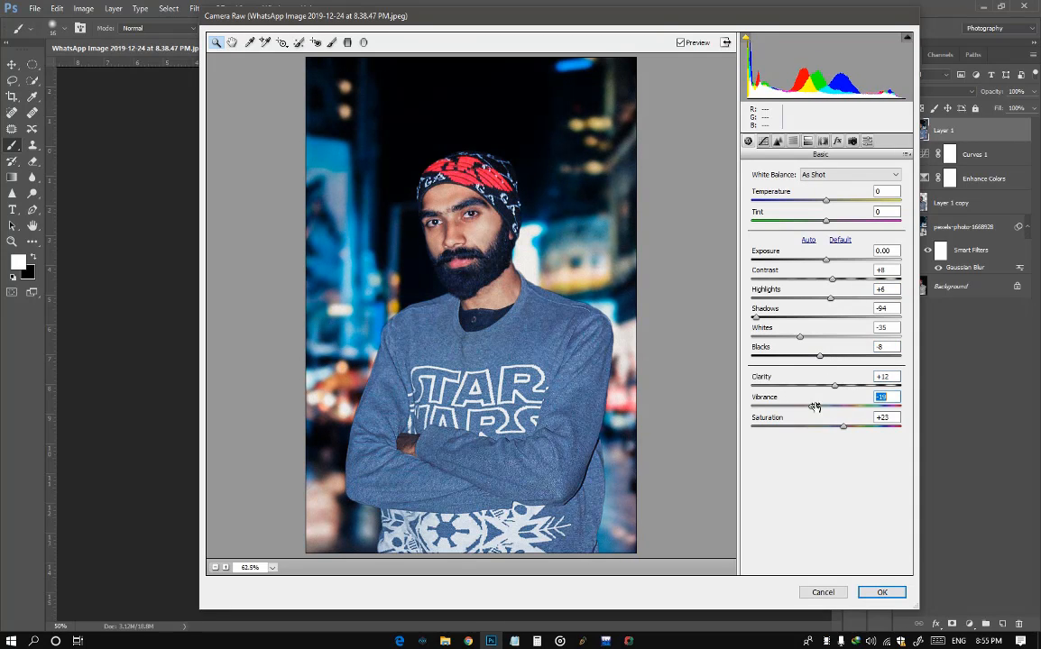
Review the sharpening and noise reduction settings, inspect the man up close, and apply the Camera Raw adjustments.
click(766, 143)
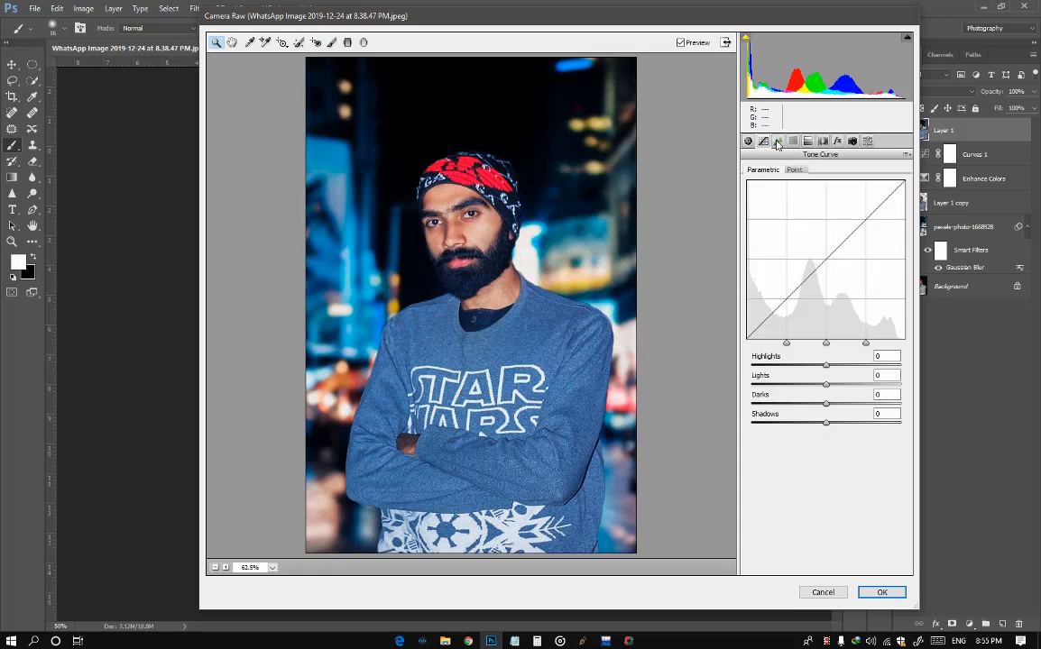
click(778, 143)
drag(777, 287, 783, 291)
drag(788, 308, 782, 314)
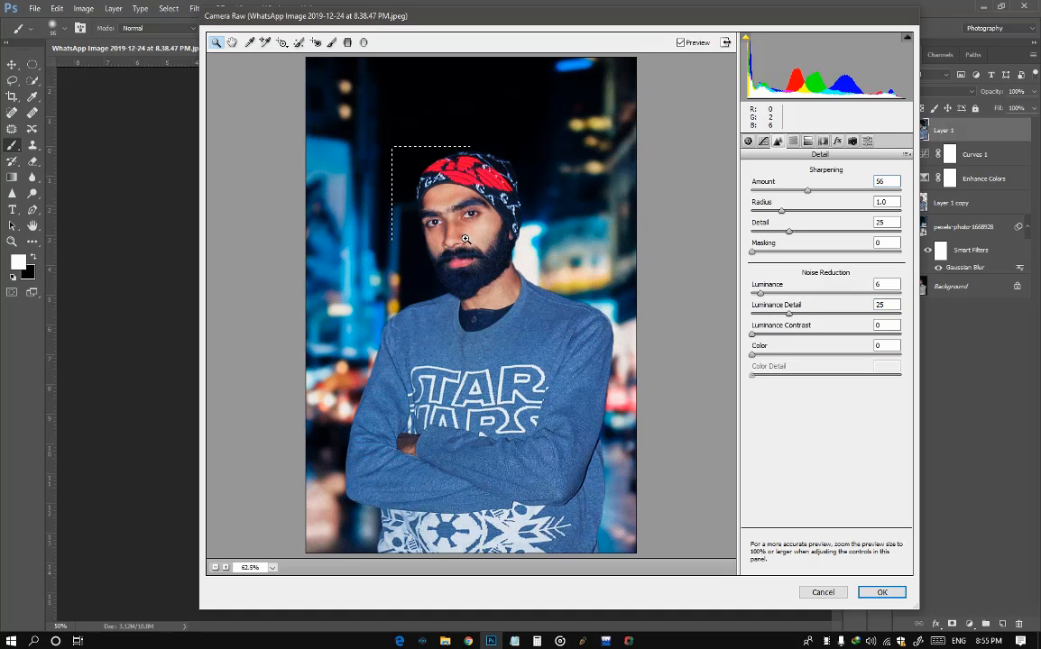
drag(466, 239, 581, 401)
key(Return)
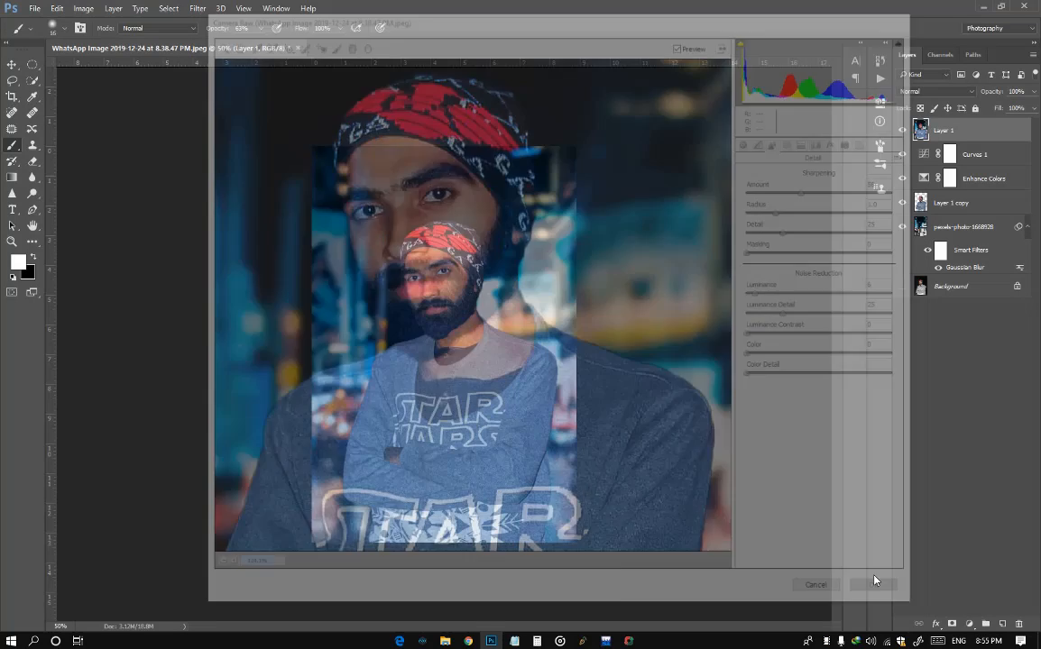
Compare the image before and after grading by toggling the visibility of Layer 1.
key(ctrl+plus)
click(903, 131)
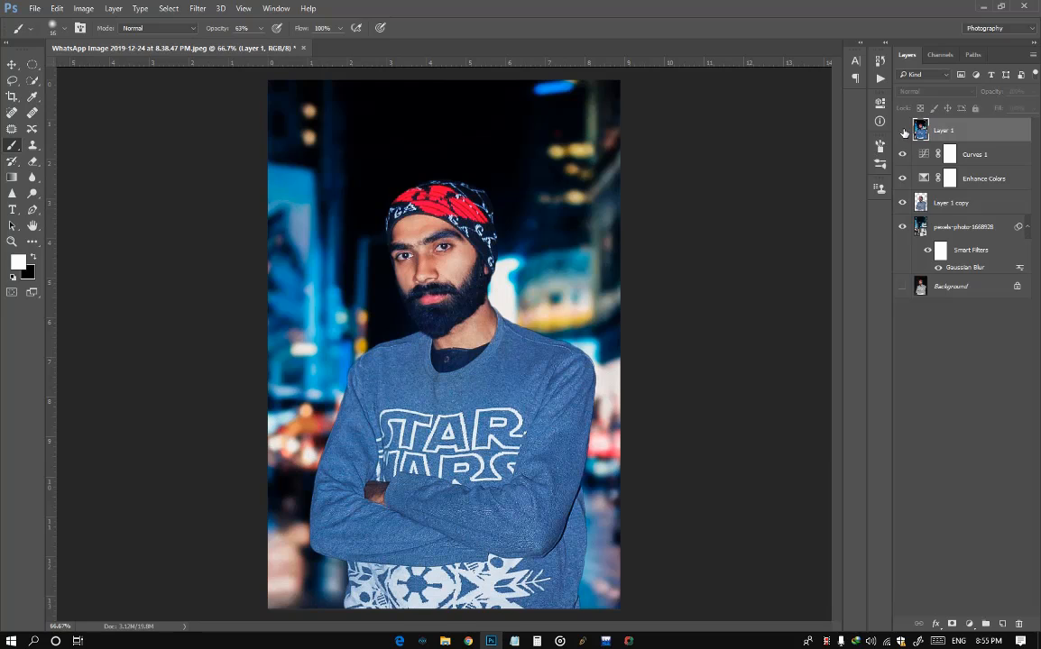
click(903, 131)
click(902, 132)
click(903, 131)
scroll(525, 252, down, 2)
scroll(526, 251, down, 1)
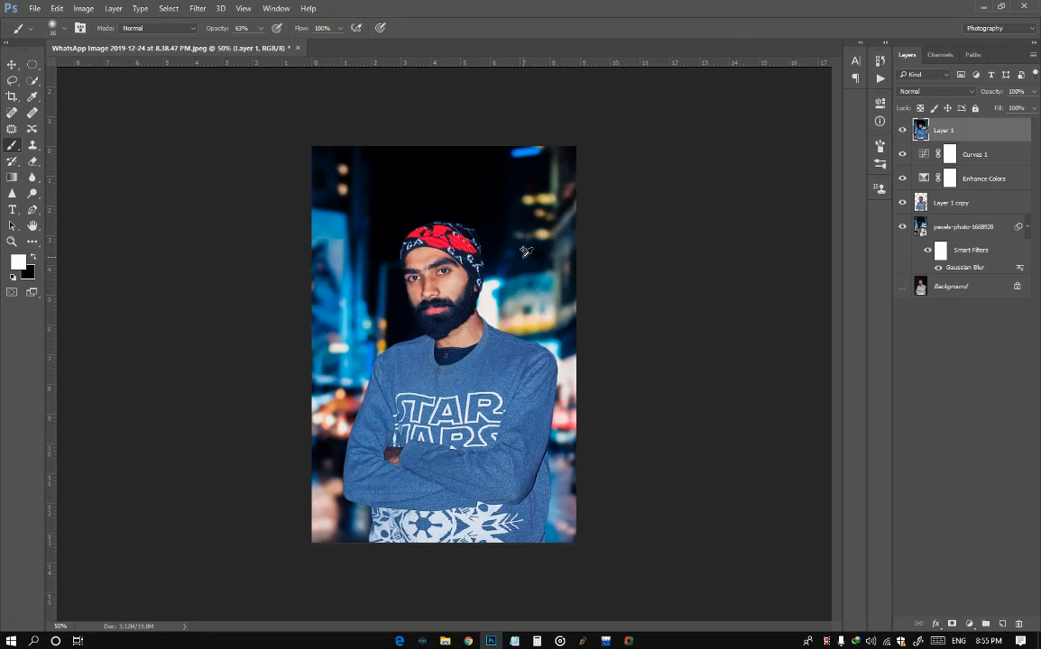
Load the man's outline from Layer 1 copy as a selection and copy him from Layer 1 onto a new layer.
click(922, 209)
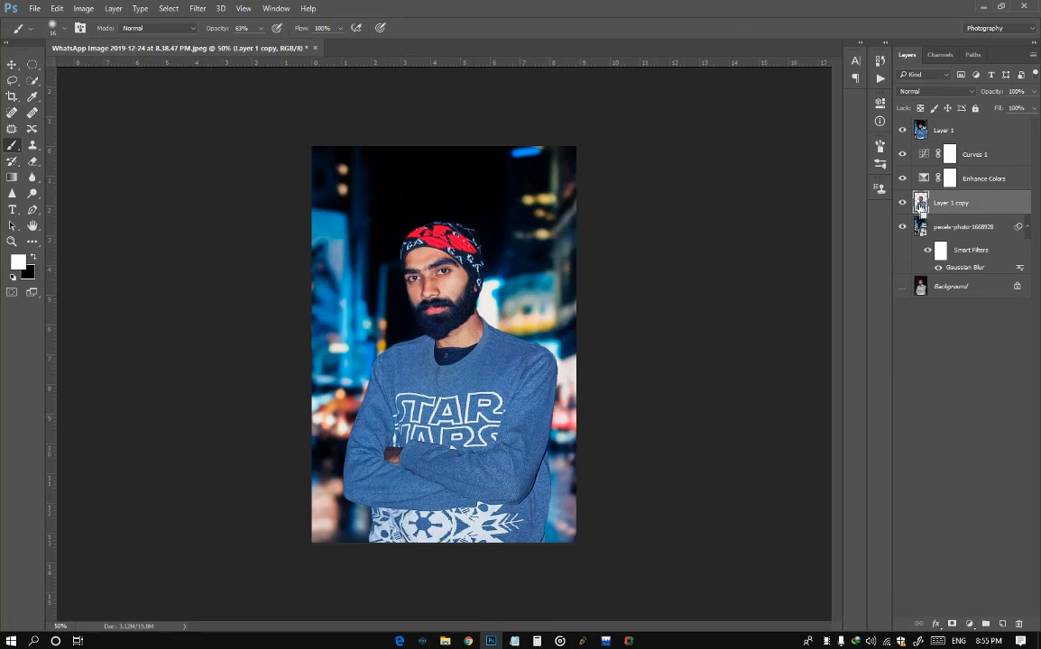
ctrl+click(922, 208)
click(946, 129)
right_click(541, 286)
click(12, 81)
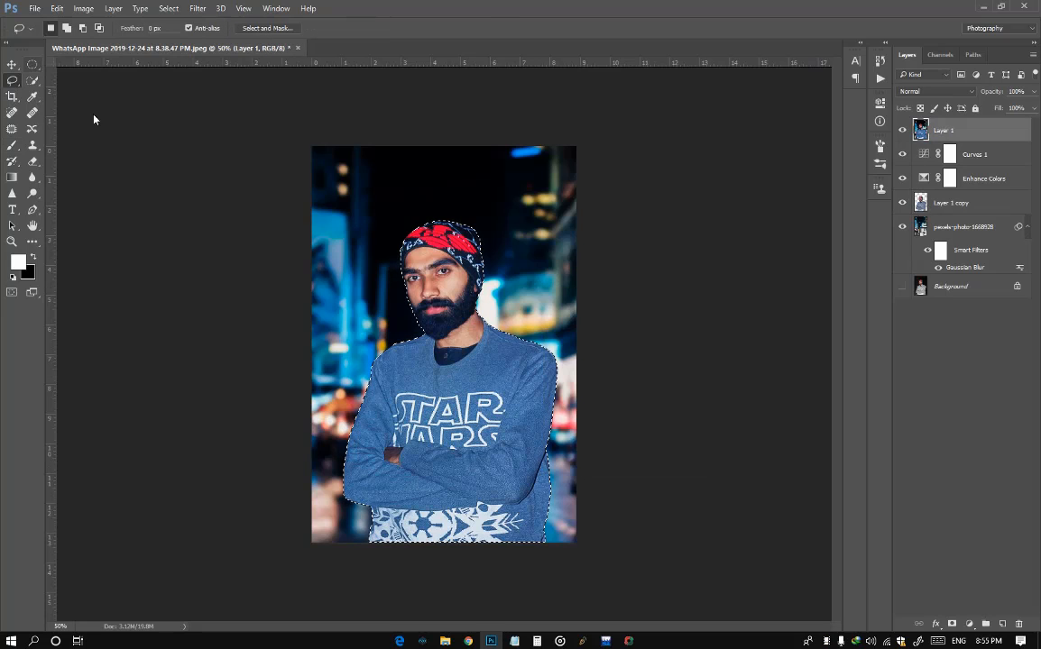
key(m)
key(ctrl+j)
Fill the man's silhouette on Layer 1 with surrounding background content, check it with Layer 2 hidden, and deselect.
ctrl+click(922, 135)
click(943, 154)
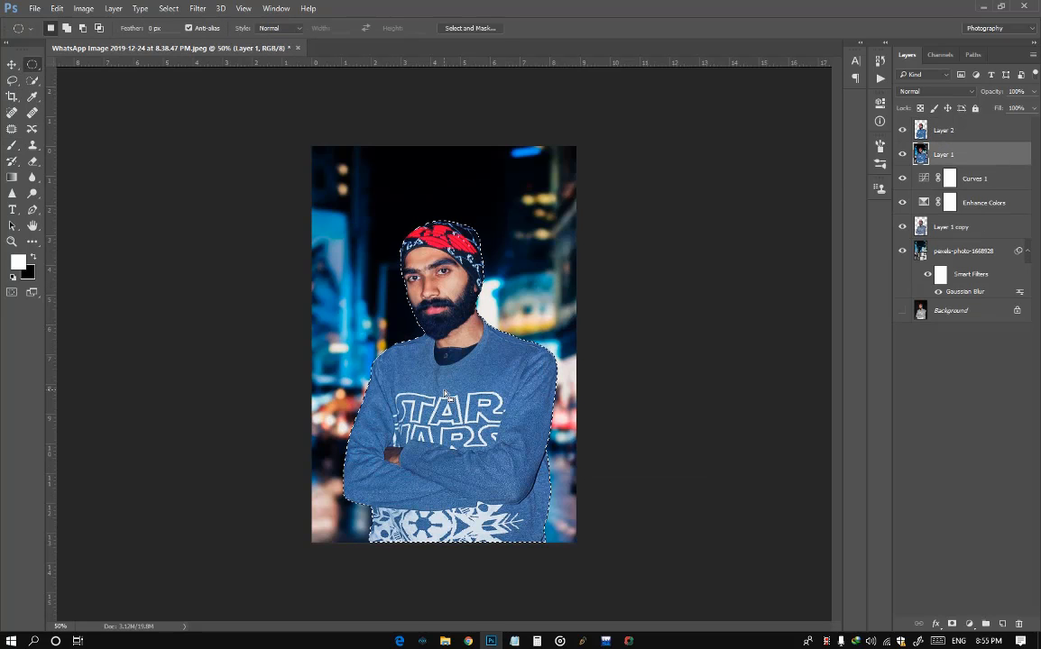
right_click(489, 180)
click(536, 351)
key(Return)
click(902, 131)
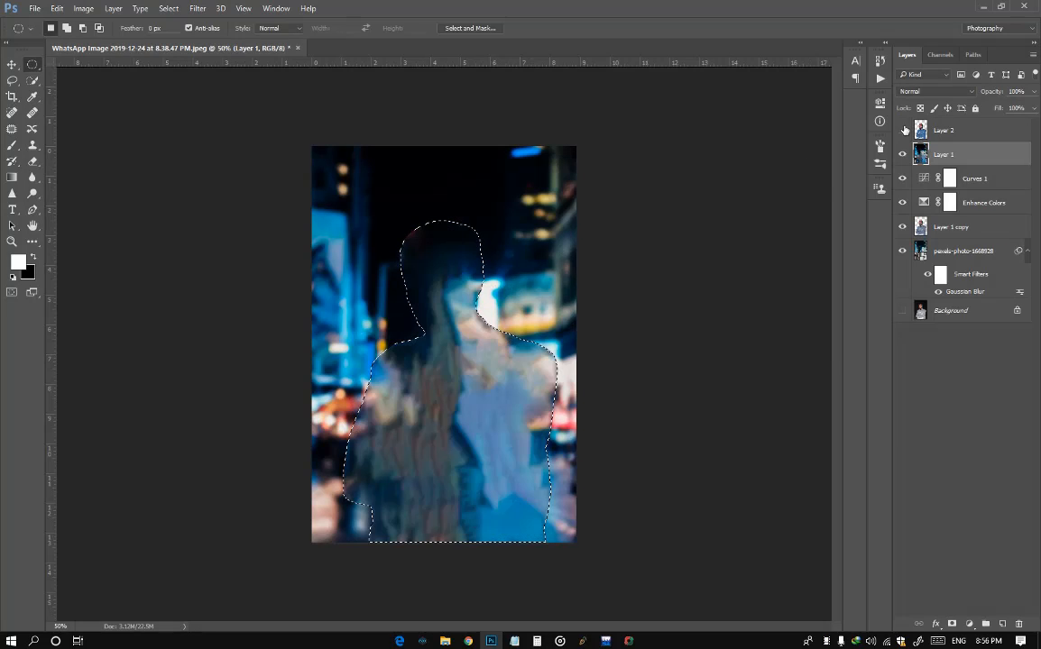
key(ctrl+d)
key(ctrl+minus)
click(902, 131)
Open Layer 2 in Liquify and set the Forward Warp brush size to 271.
click(942, 130)
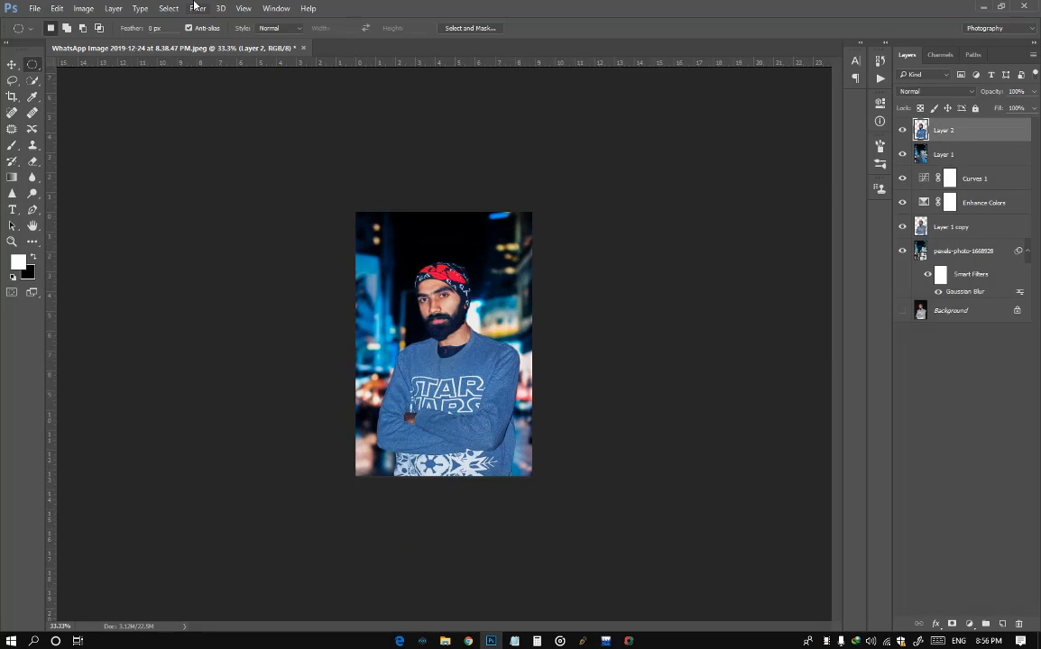
click(197, 8)
click(270, 107)
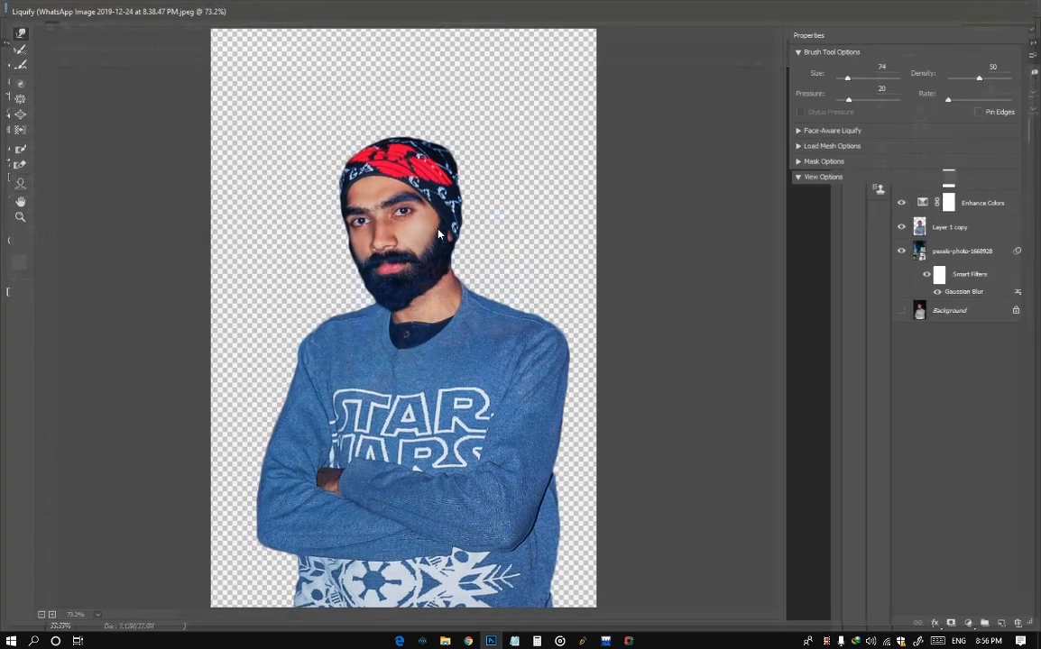
key(z)
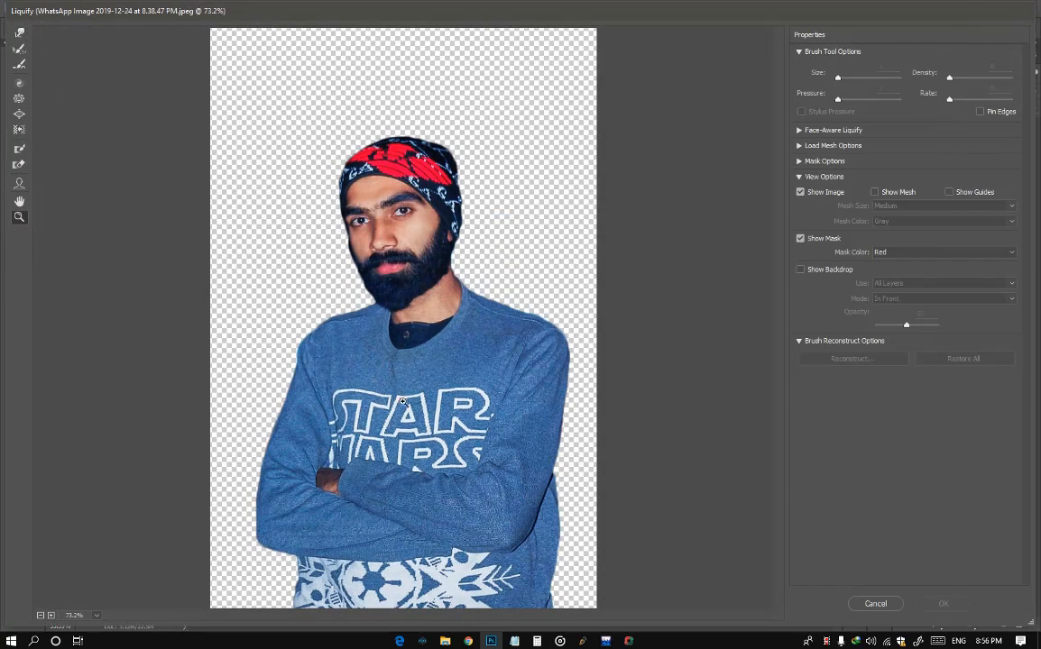
drag(625, 611, 625, 612)
scroll(234, 215, down, 3)
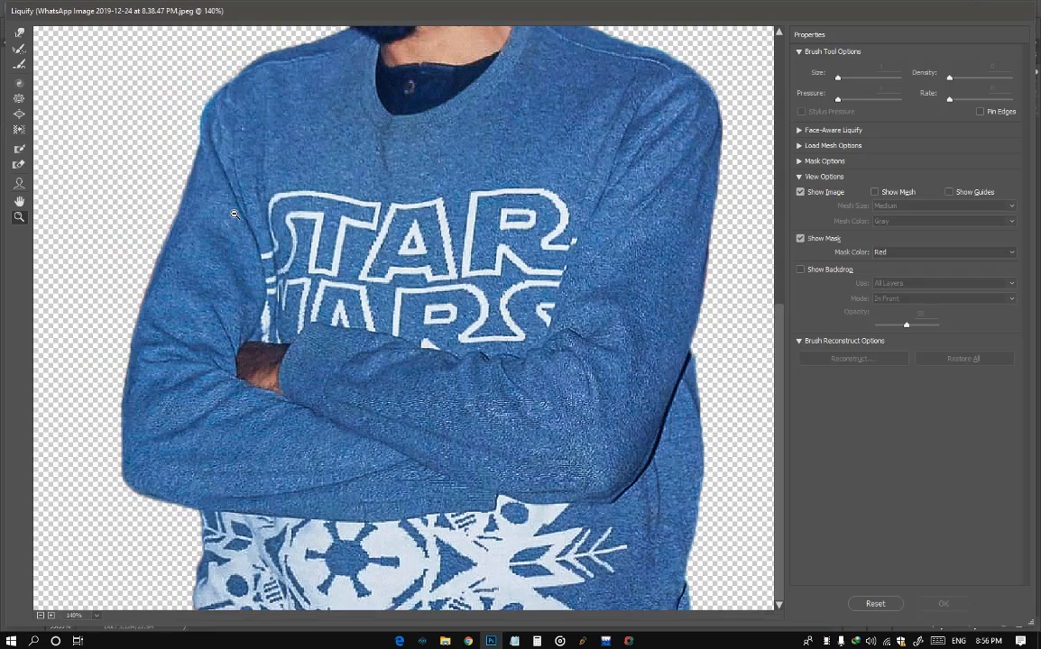
click(19, 34)
alt+right_click(711, 498)
drag(747, 516, 817, 518)
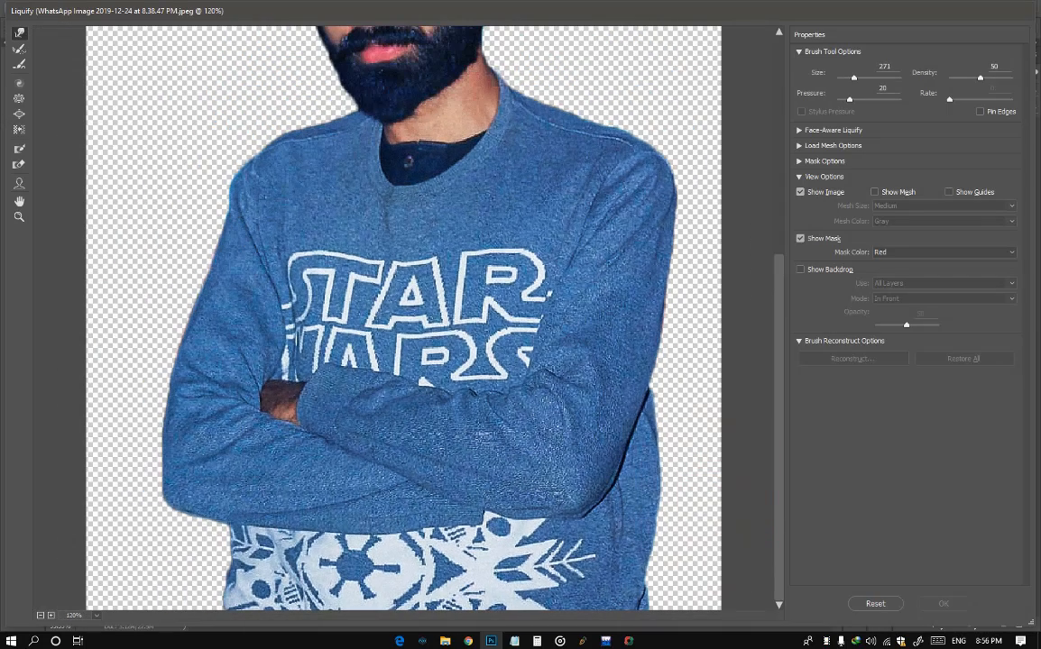
Push the lower sides of the sweater and the outer sleeve inward to slim the man, and apply Liquify.
mouse_move(666, 498)
mouse_down()
mouse_move(634, 495)
mouse_move(632, 482)
mouse_up()
drag(680, 555, 668, 547)
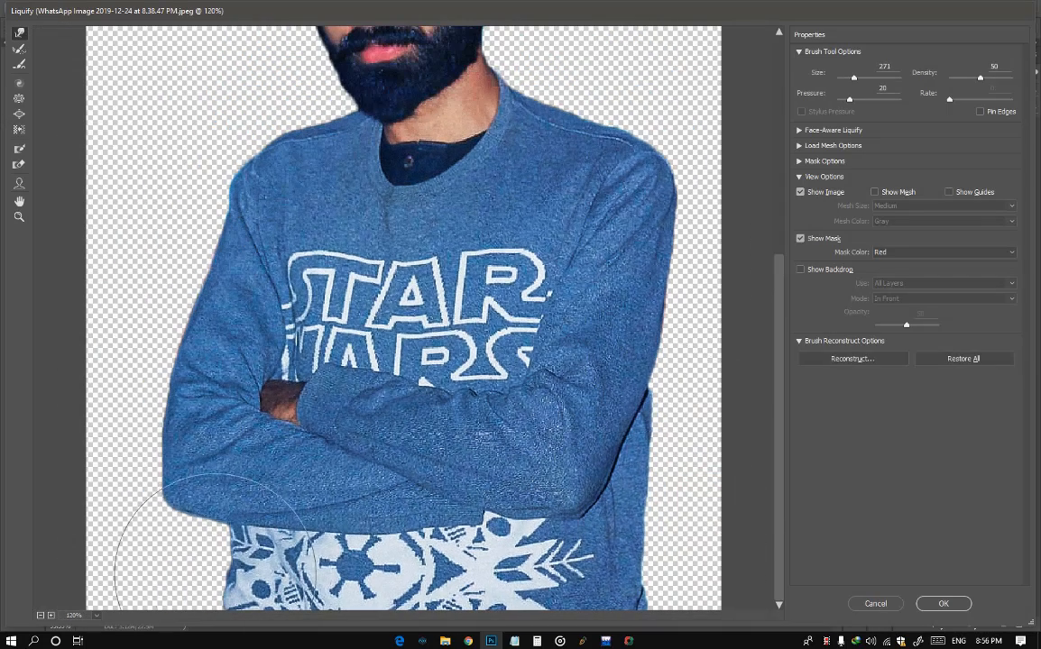
drag(213, 581, 236, 576)
drag(147, 394, 183, 389)
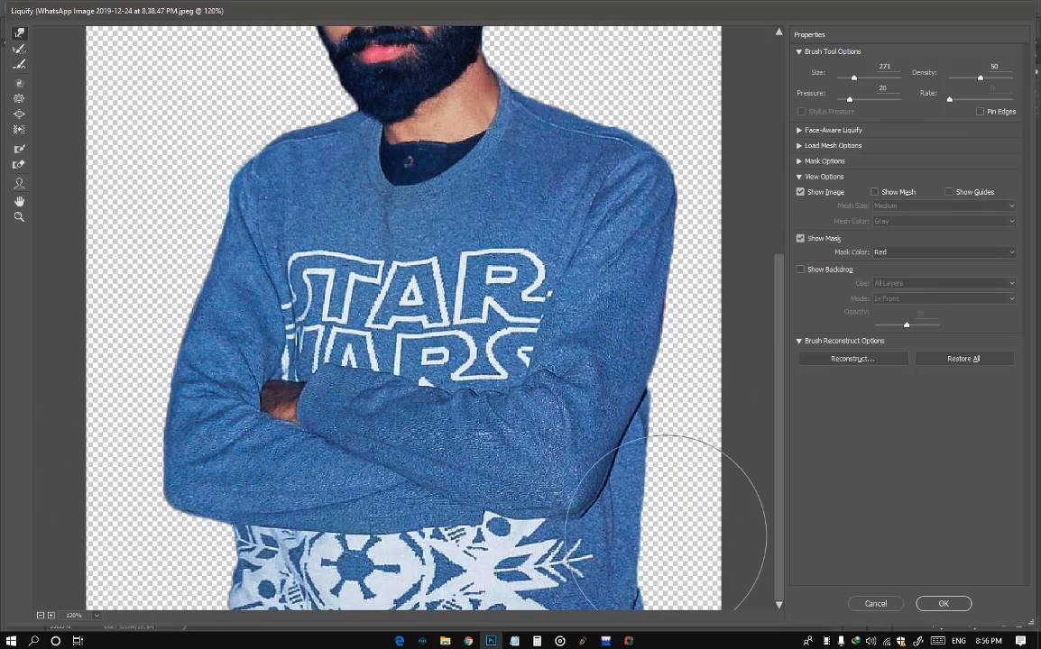
click(943, 603)
Lasso the leftover sweater edge beside the slimmed lower right side on Layer 1 and fill it with background content.
scroll(476, 396, up, 3)
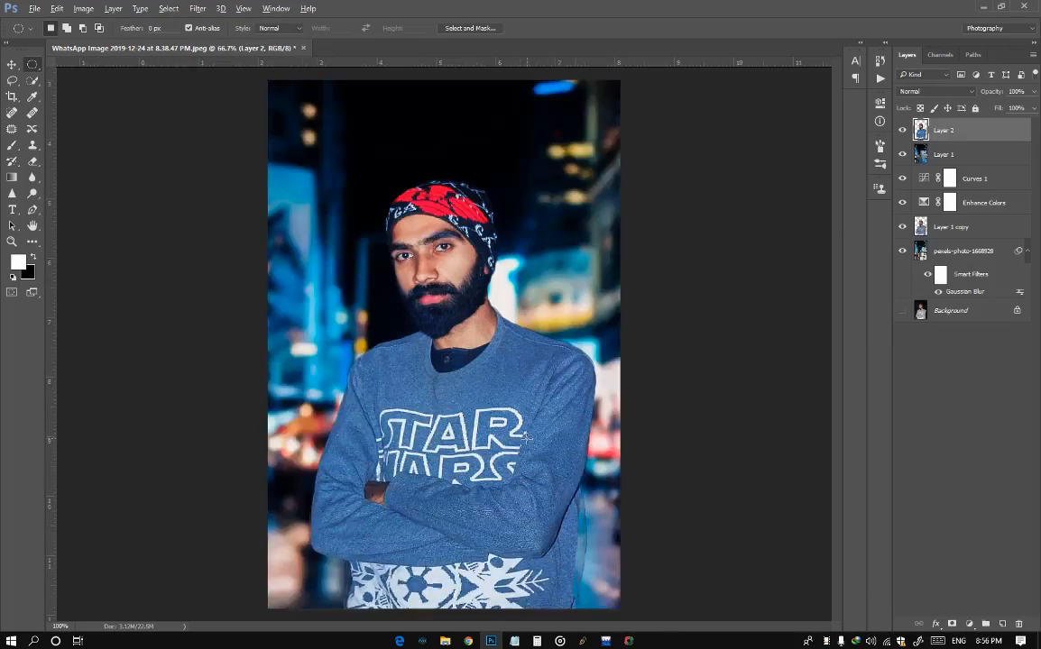
drag(579, 465, 477, 282)
click(12, 80)
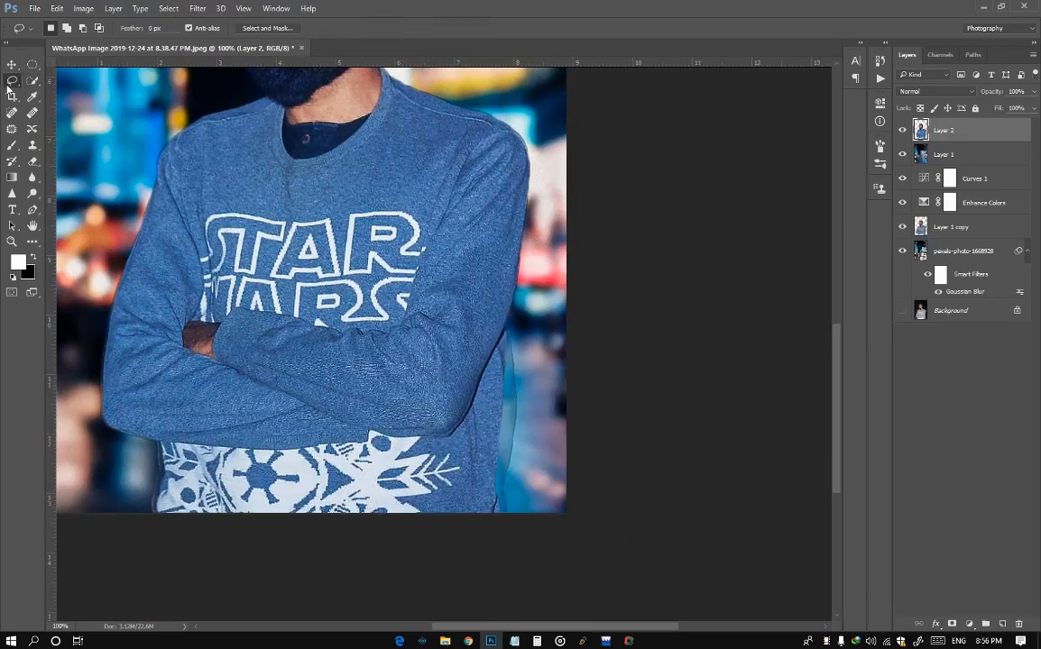
key(r)
mouse_move(372, 392)
mouse_down()
mouse_move(544, 318)
mouse_move(383, 332)
mouse_move(391, 310)
mouse_up()
key(l)
click(991, 151)
scroll(492, 324, down, 3)
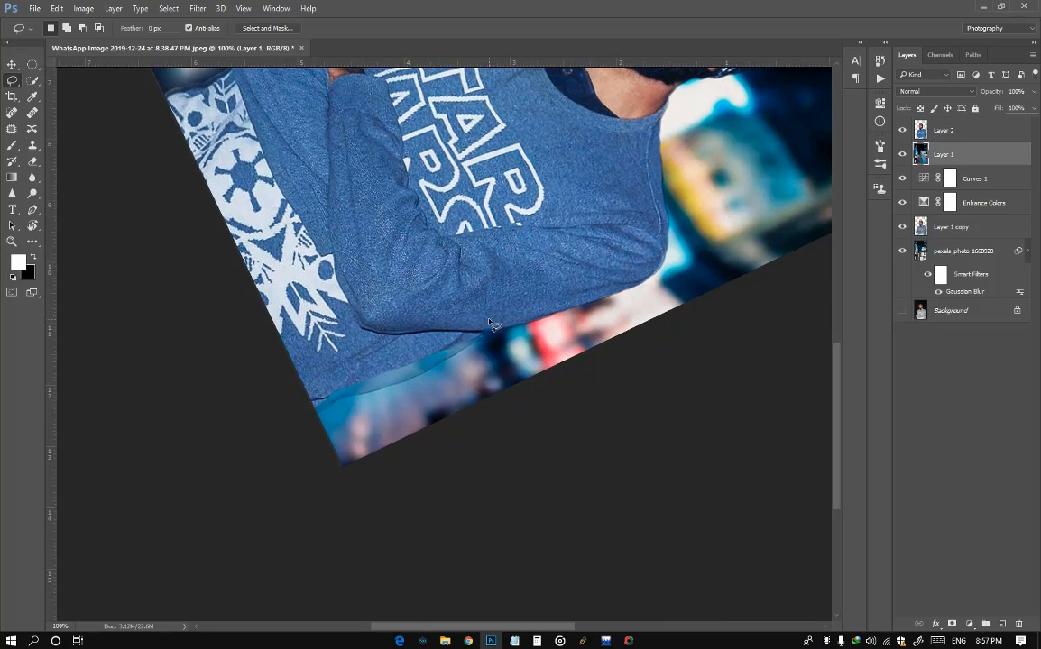
mouse_move(341, 410)
mouse_down()
mouse_move(491, 362)
mouse_move(487, 321)
mouse_up()
right_click(325, 392)
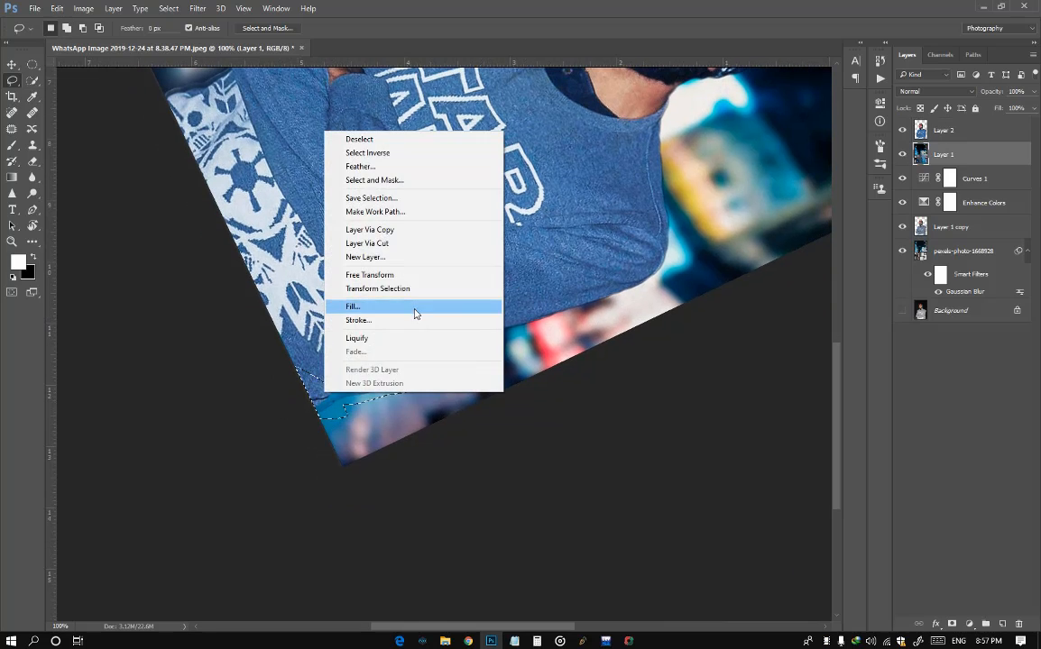
click(417, 308)
key(ctrl+d)
Reset the canvas rotation, then lasso the strip along the top of the right-hand shoulder on Layer 1 and fill it.
key(ctrl+minus)
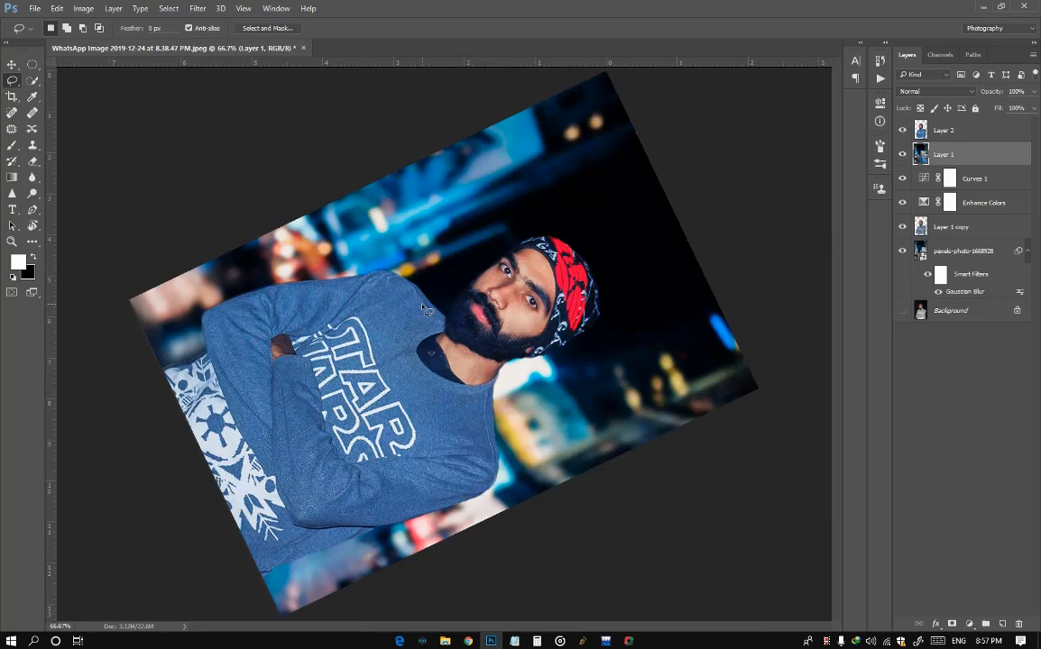
key(r)
click(151, 31)
click(18, 86)
scroll(562, 355, up, 1)
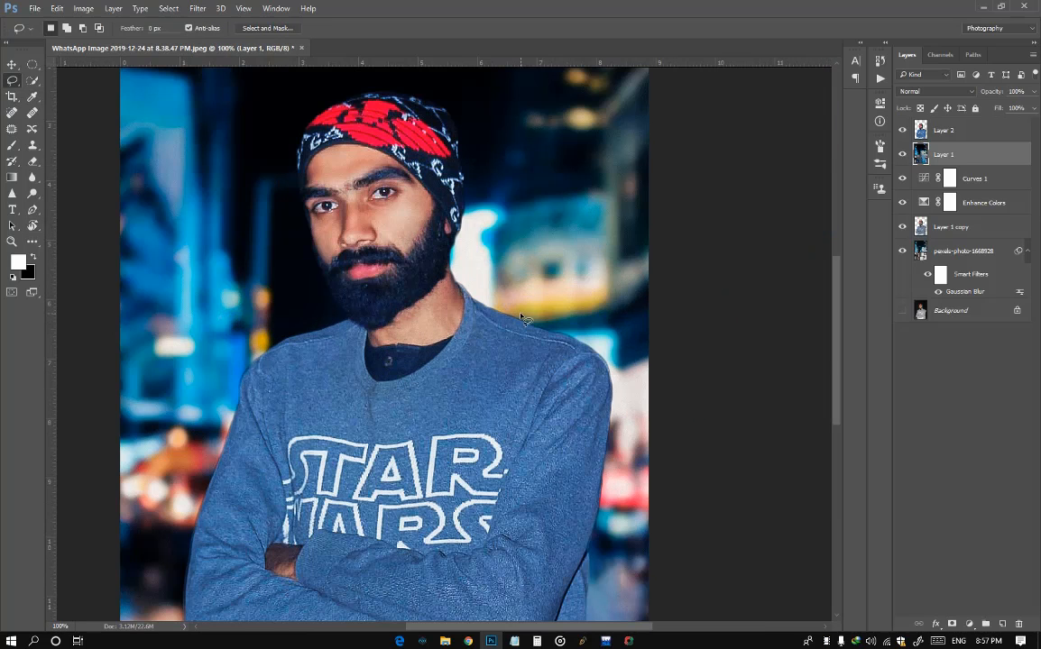
drag(496, 312, 501, 306)
right_click(530, 331)
click(586, 506)
key(Return)
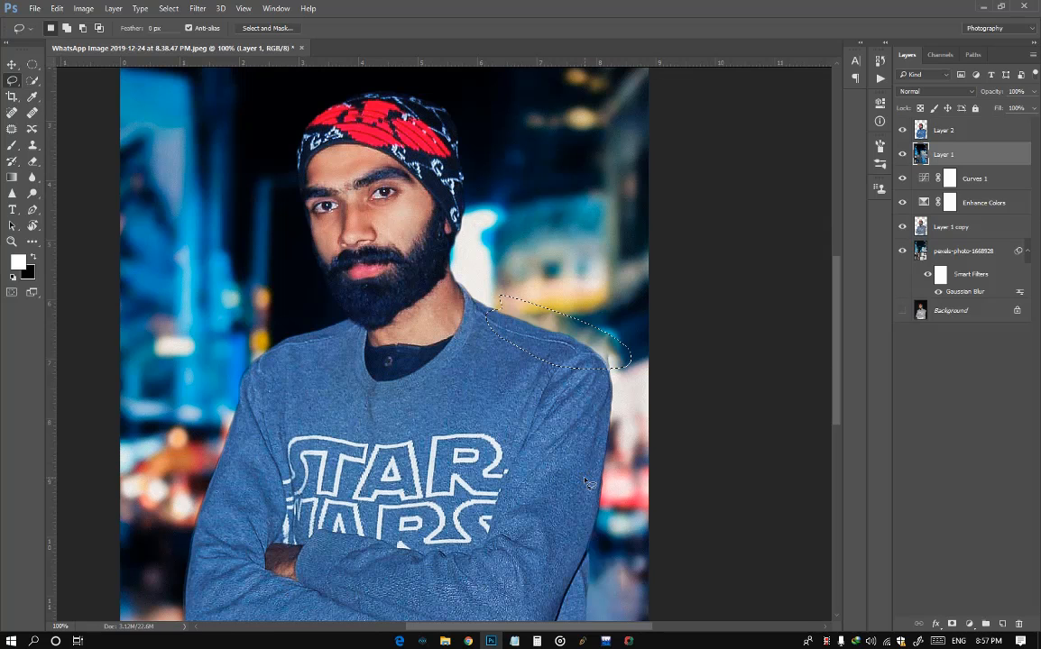
Lasso the blue residue around the outer corner of the shoulder on Layer 1, fill it, and deselect.
scroll(627, 381, up, 2)
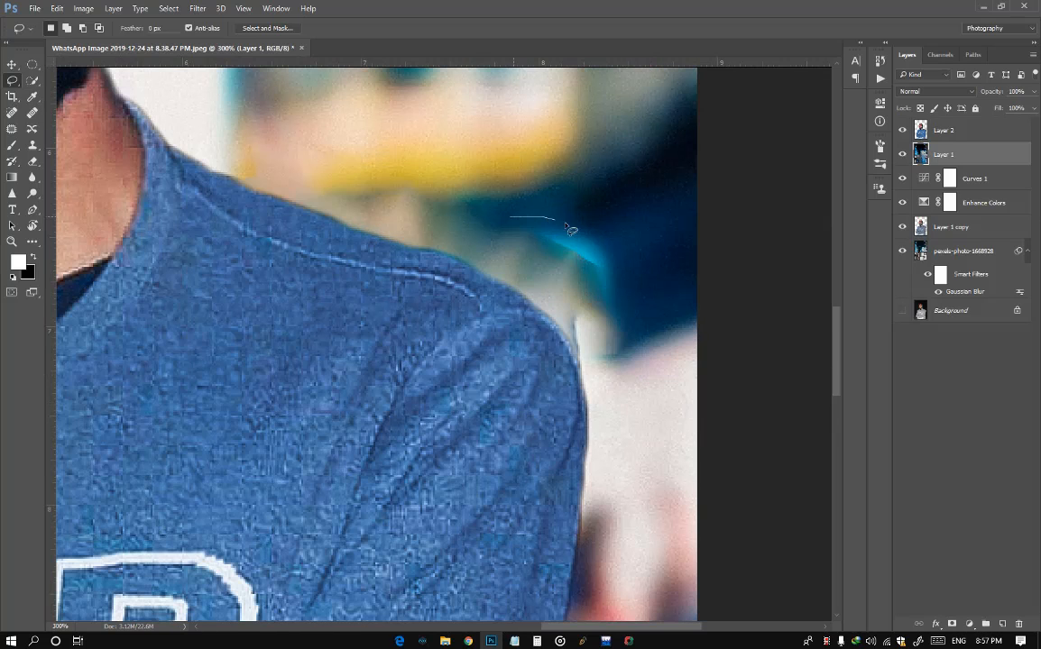
drag(497, 291, 501, 215)
right_click(553, 273)
click(604, 453)
key(Return)
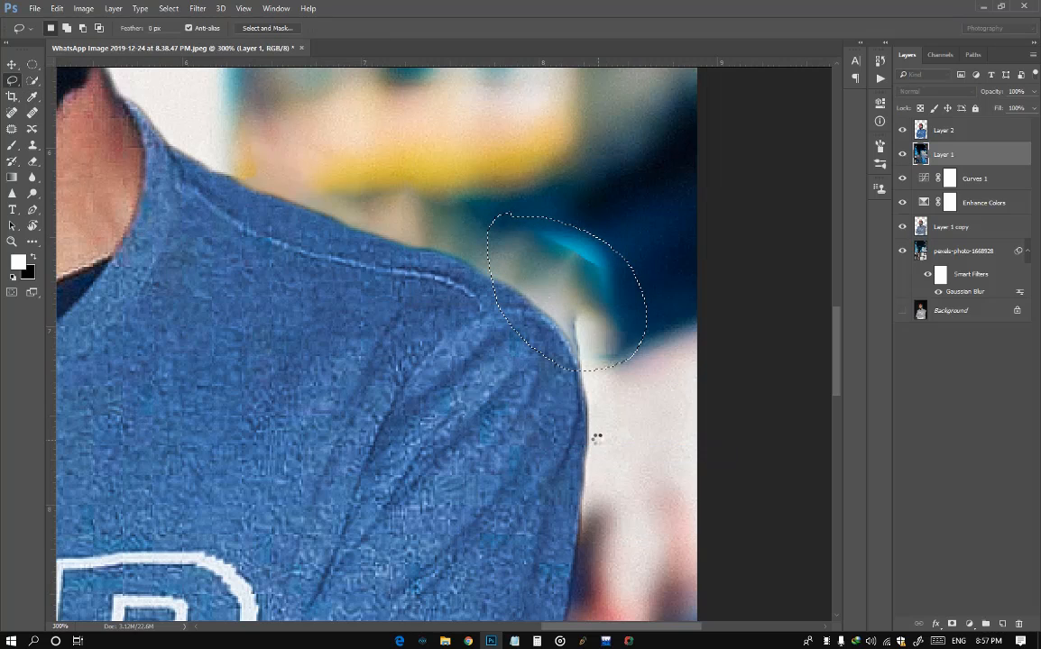
key(ctrl+d)
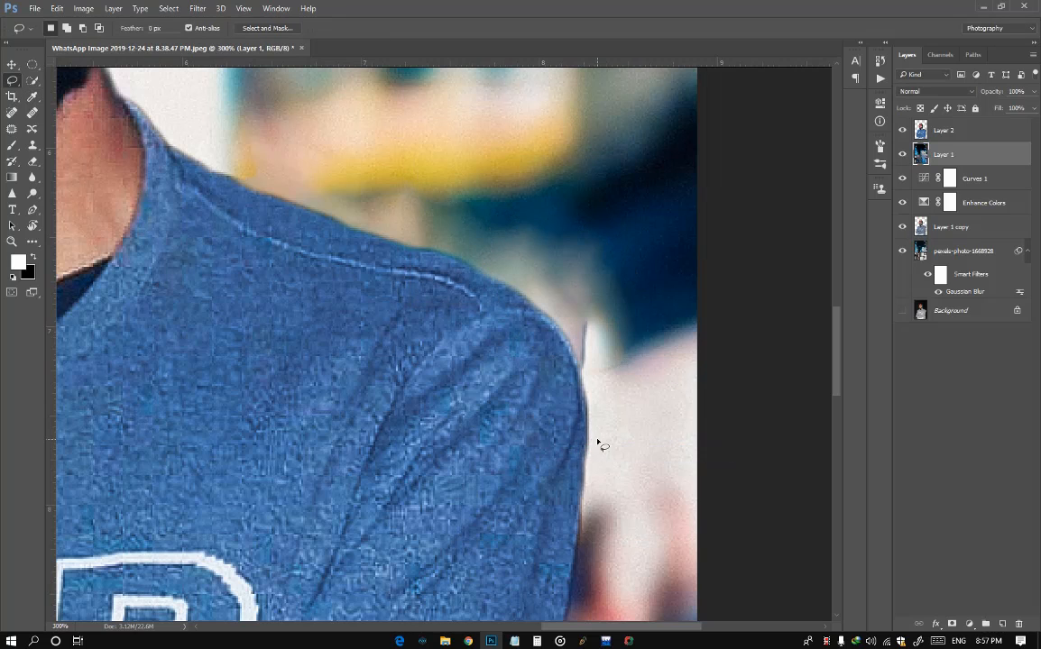
Cover the dark line beside the shoulder on Layer 1 with nearby background using a small Clone Stamp at 80% flow.
click(33, 161)
alt+click(35, 147)
scroll(653, 309, up, 1)
alt+right_click(644, 388)
alt+right_click(645, 448)
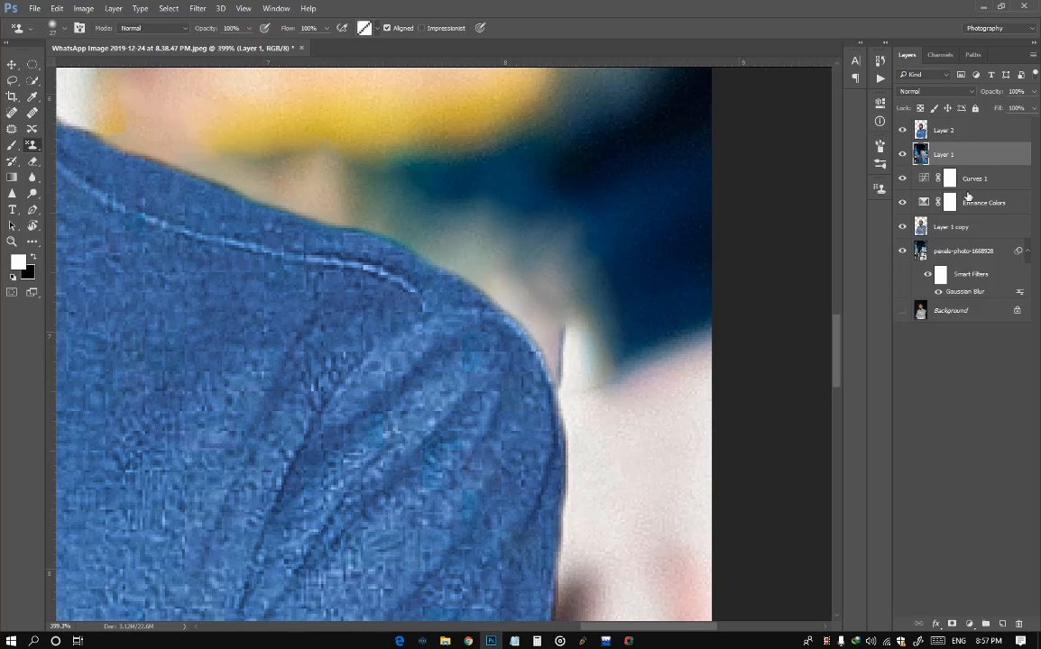
alt+click(33, 146)
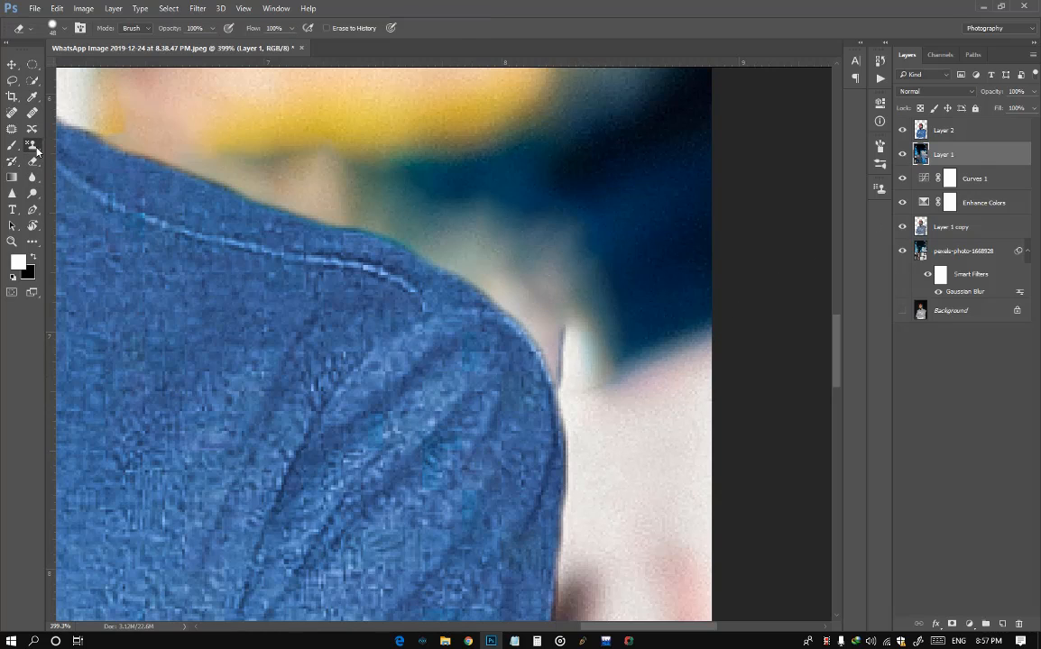
alt+right_click(636, 481)
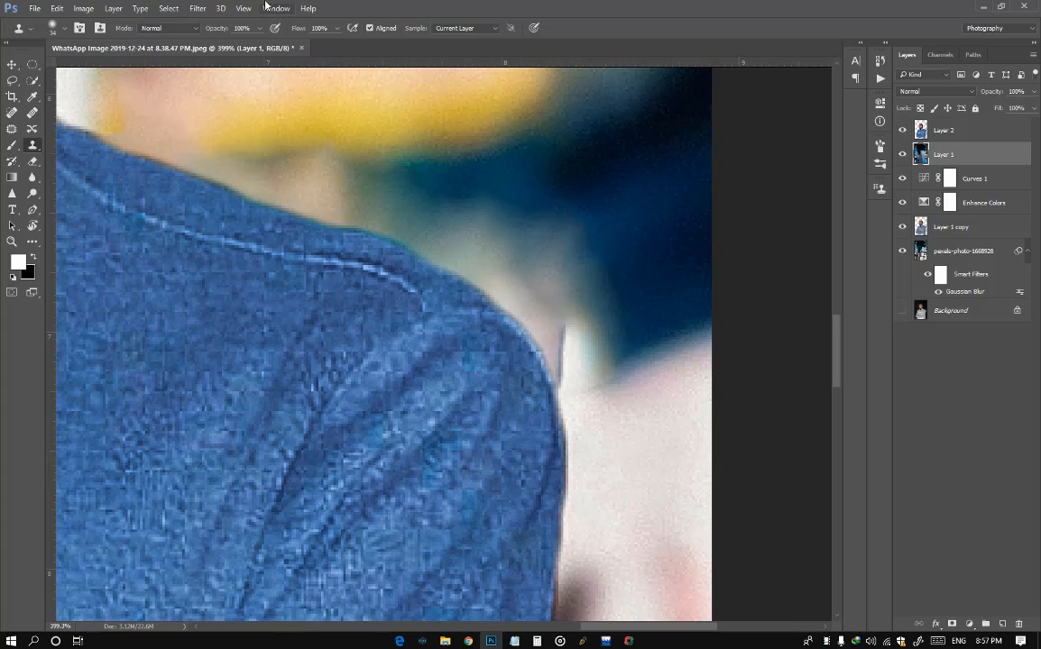
alt+right_click(622, 438)
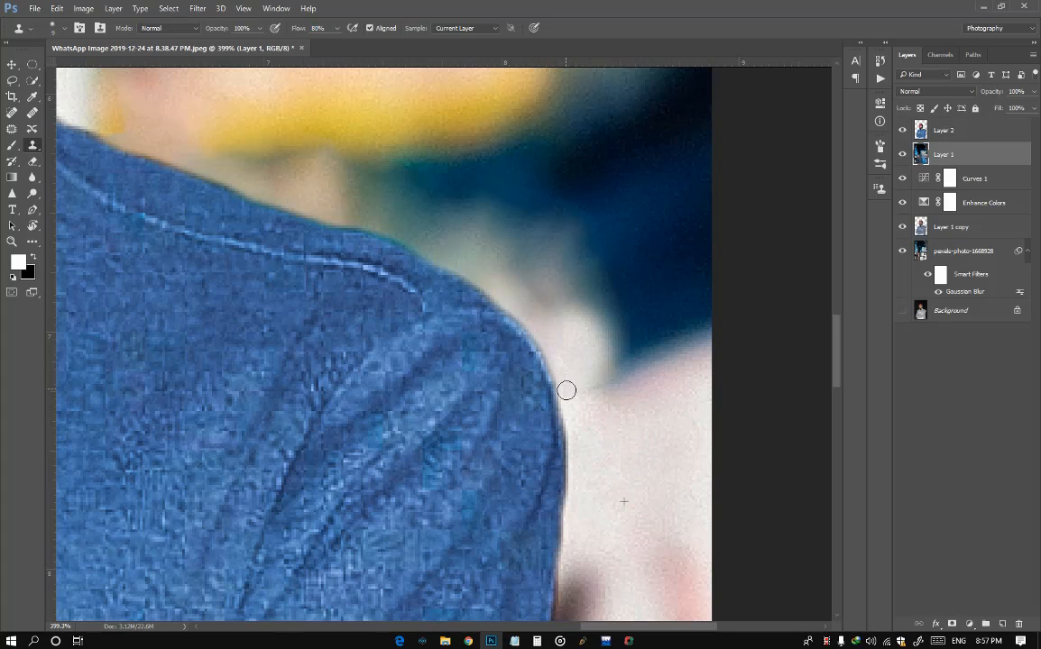
Lasso the leftover edge around the left-hand elbow and patterned hem on Layer 1, fill it, and deselect.
scroll(567, 390, down, 10)
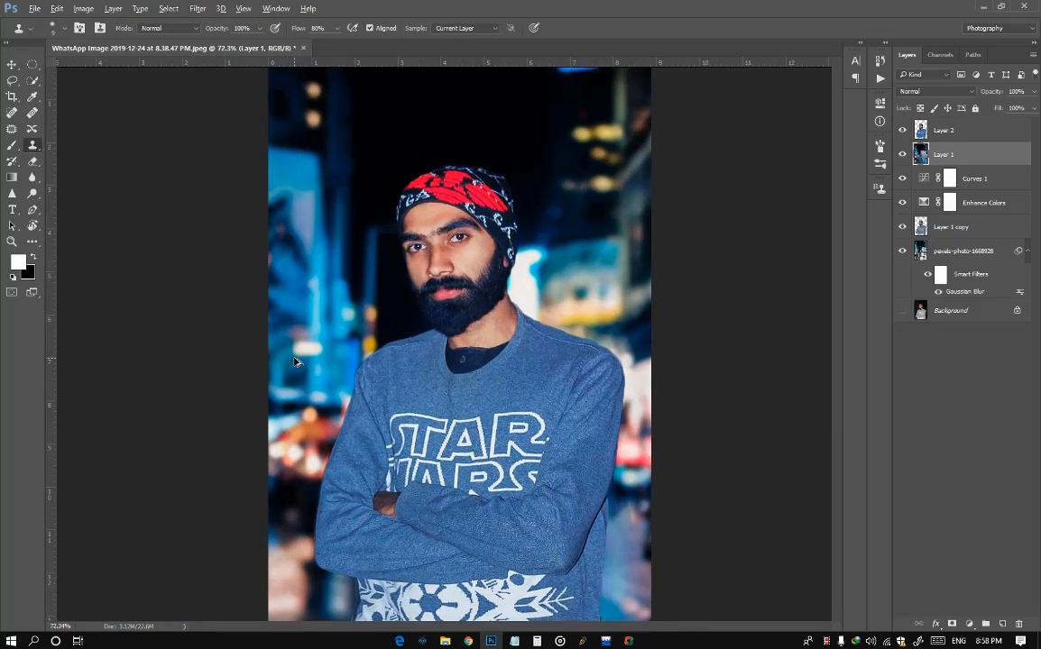
key(r)
drag(377, 184, 515, 187)
scroll(187, 371, up, 2)
key(l)
scroll(232, 344, up, 5)
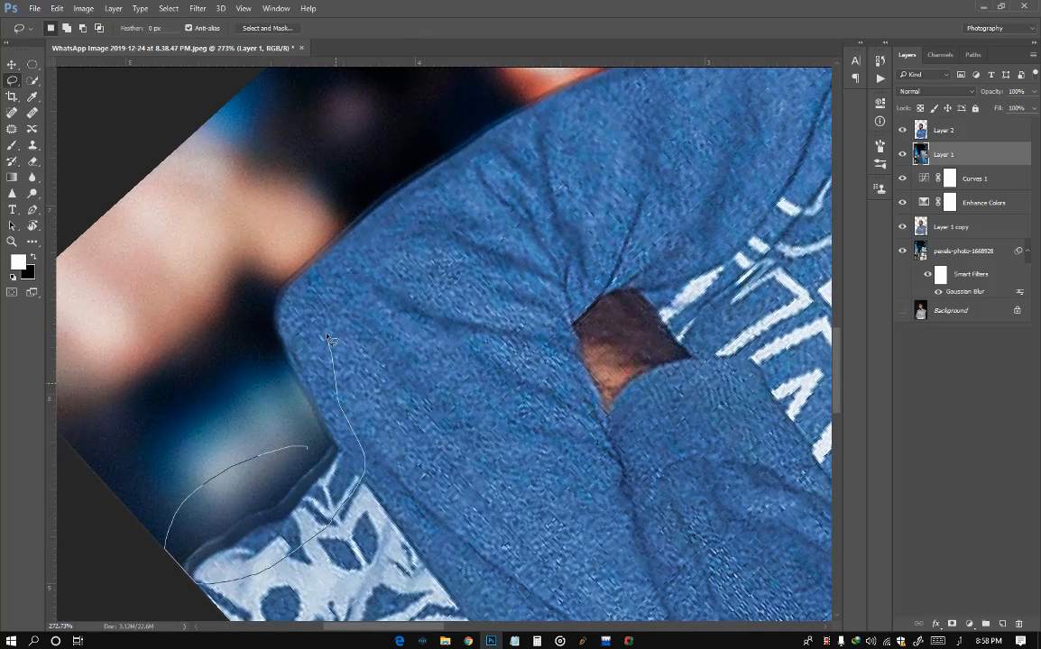
mouse_move(444, 156)
mouse_down()
mouse_move(267, 274)
mouse_move(296, 446)
mouse_up()
right_click(296, 451)
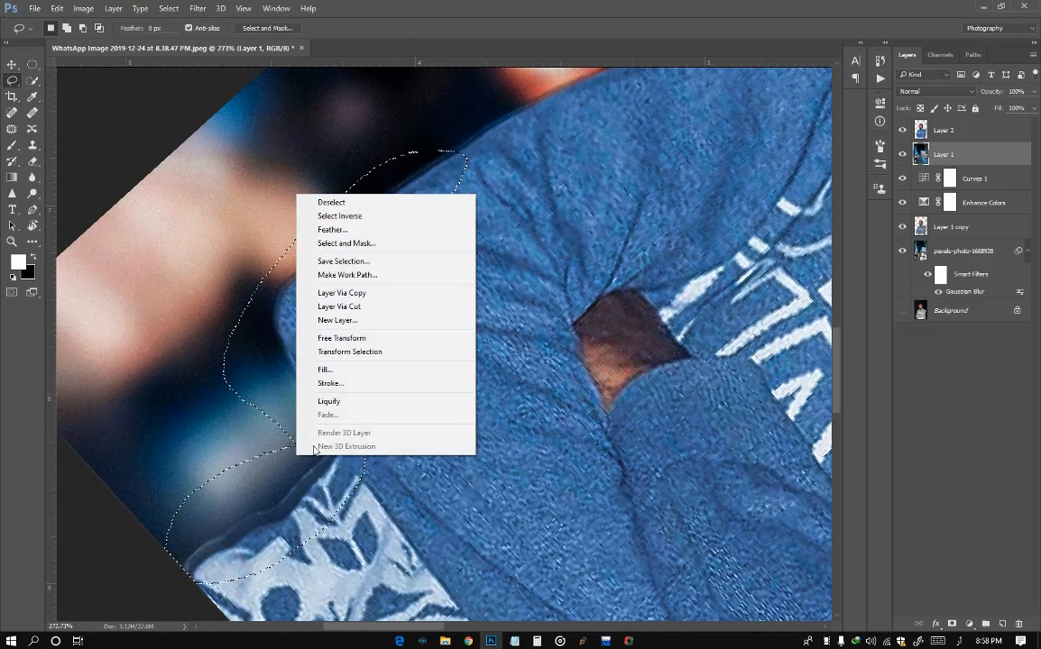
click(348, 371)
key(Return)
key(ctrl+d)
scroll(252, 365, up, 3)
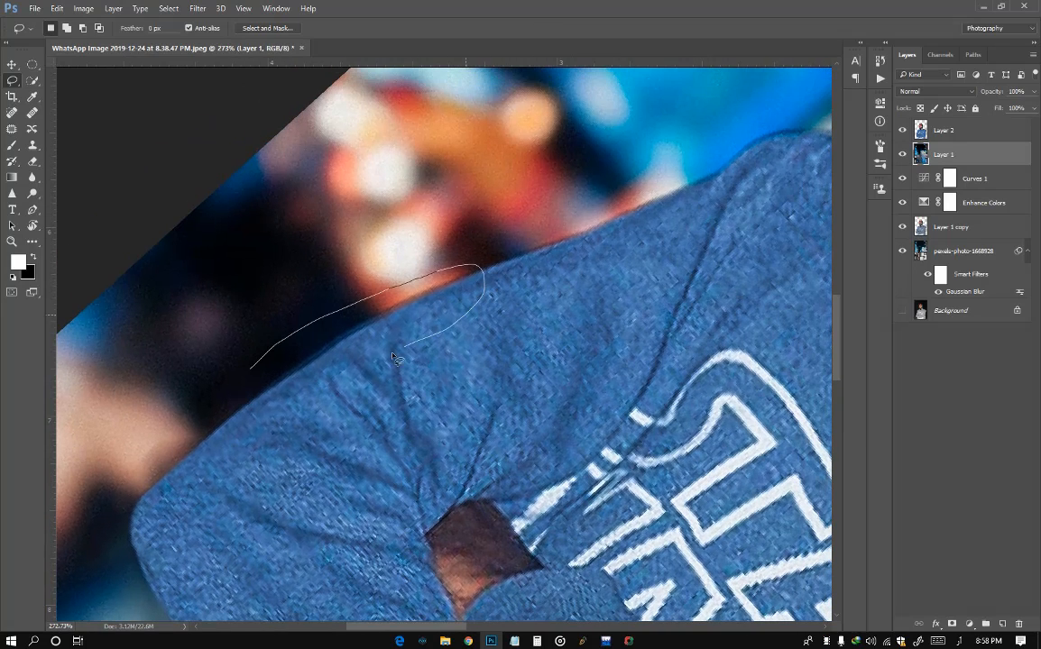
Lasso the leftover edge along the top of the left-hand upper sleeve on Layer 1, fill it, and deselect.
drag(394, 358, 232, 377)
right_click(273, 324)
click(372, 539)
key(Return)
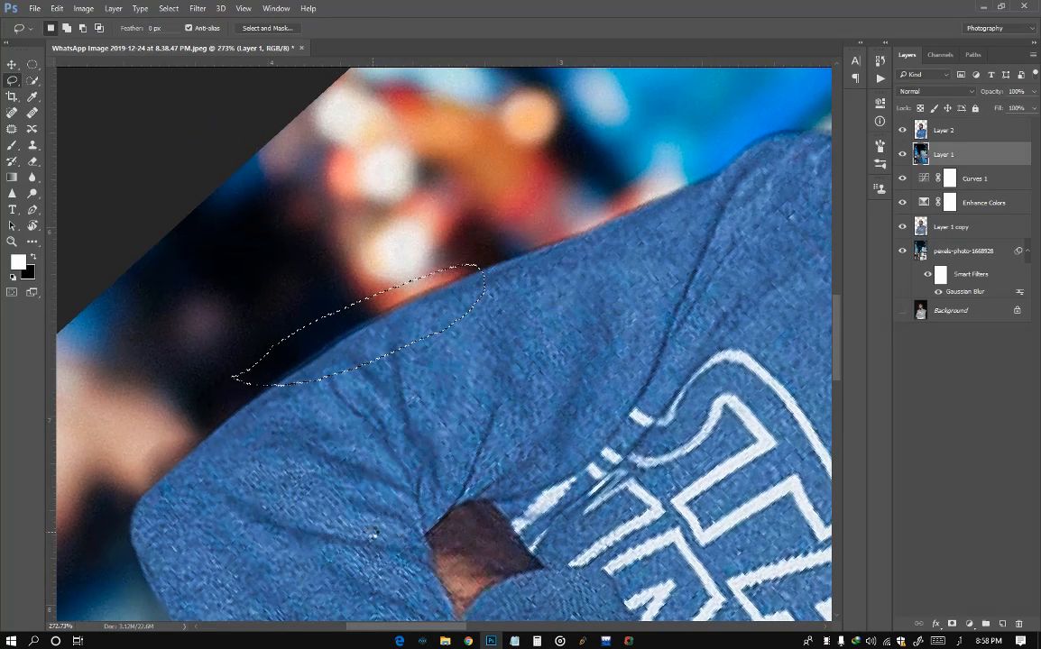
key(ctrl+d)
Lasso the strip from the upper sleeve over the rounded shoulder top on Layer 1, fill it, and deselect.
drag(492, 344, 263, 454)
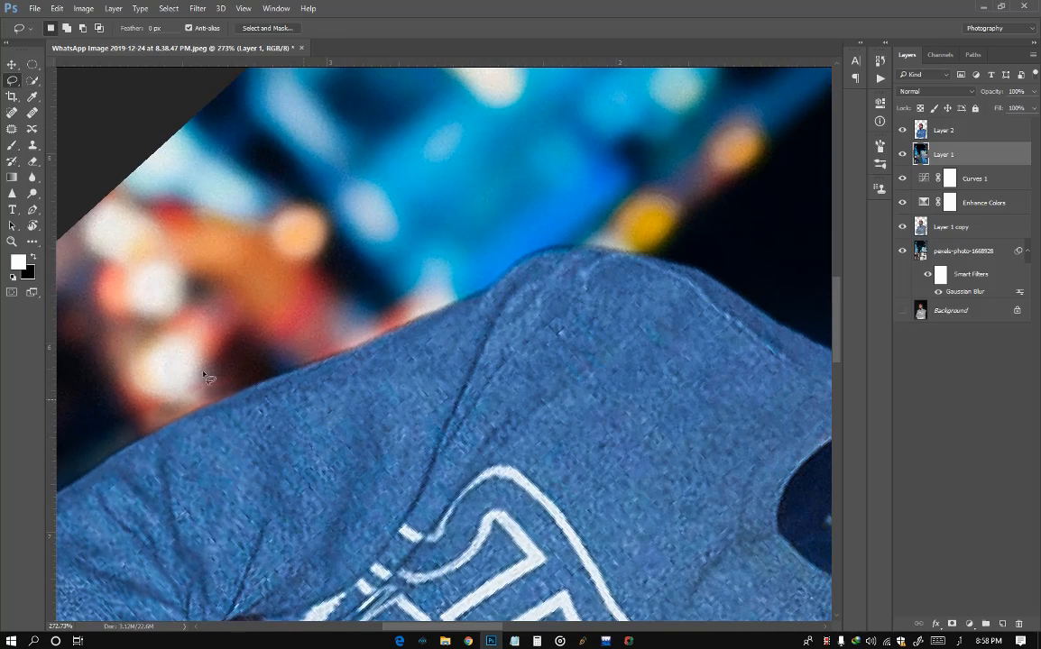
mouse_move(186, 369)
mouse_down()
mouse_move(572, 239)
mouse_move(703, 249)
mouse_move(420, 394)
mouse_move(177, 428)
mouse_up()
right_click(238, 359)
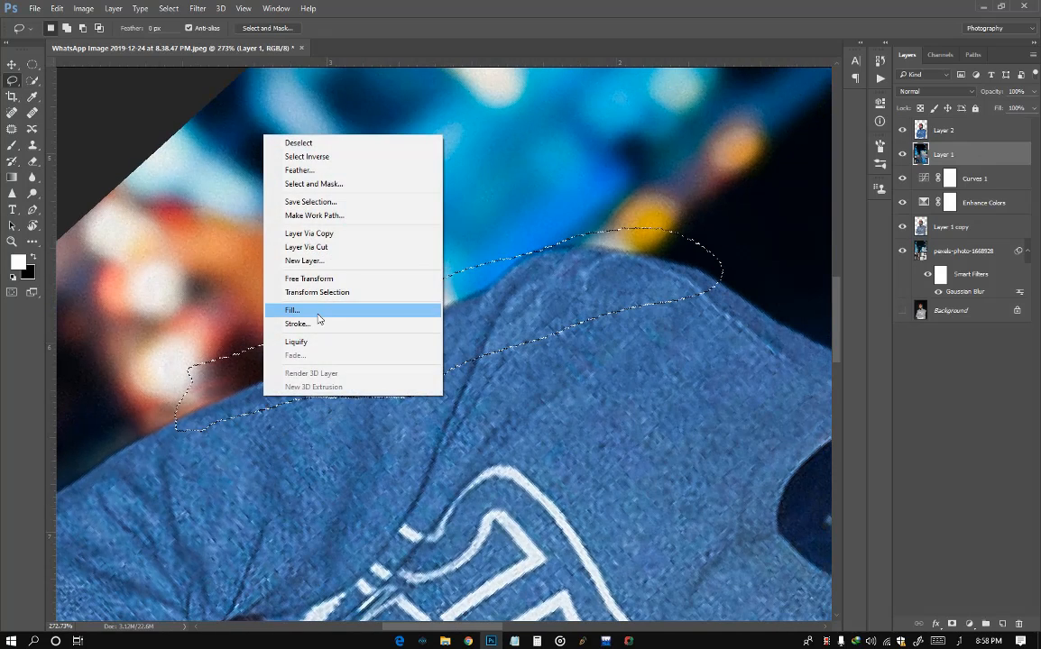
click(318, 303)
key(ctrl+d)
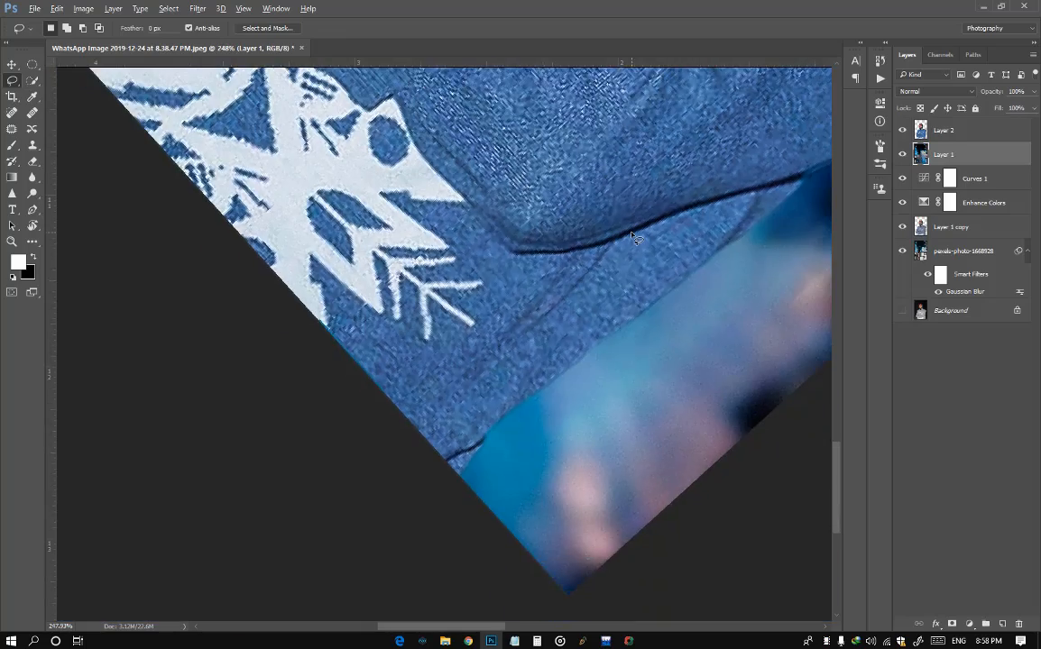
Reset the canvas rotation and show the whole image upright.
scroll(623, 246, down, 3)
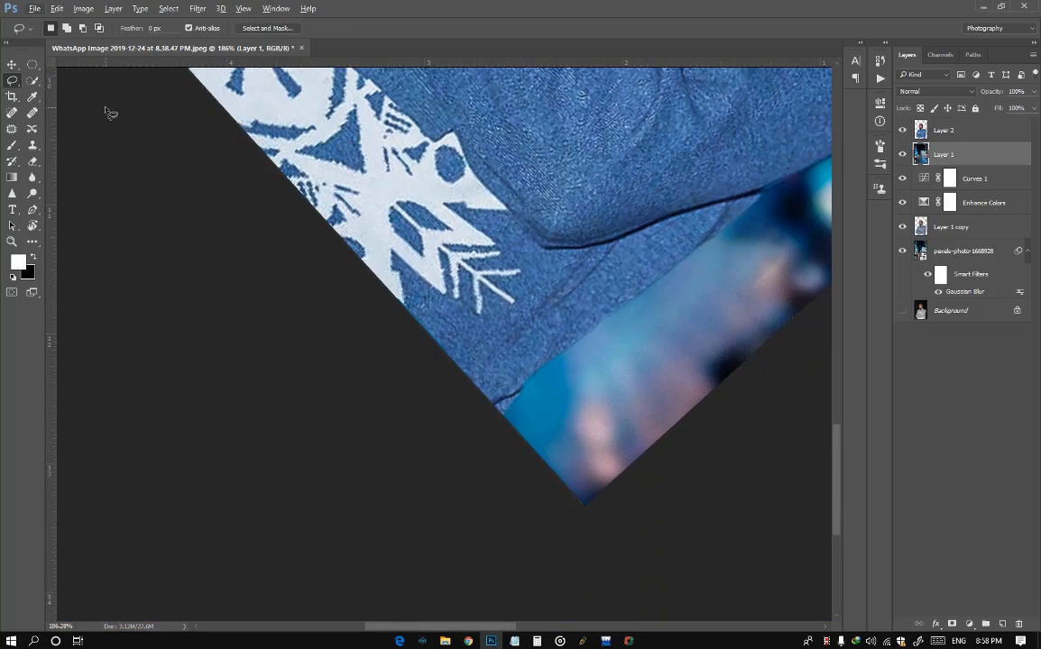
key(r)
click(161, 31)
key(ctrl+0)
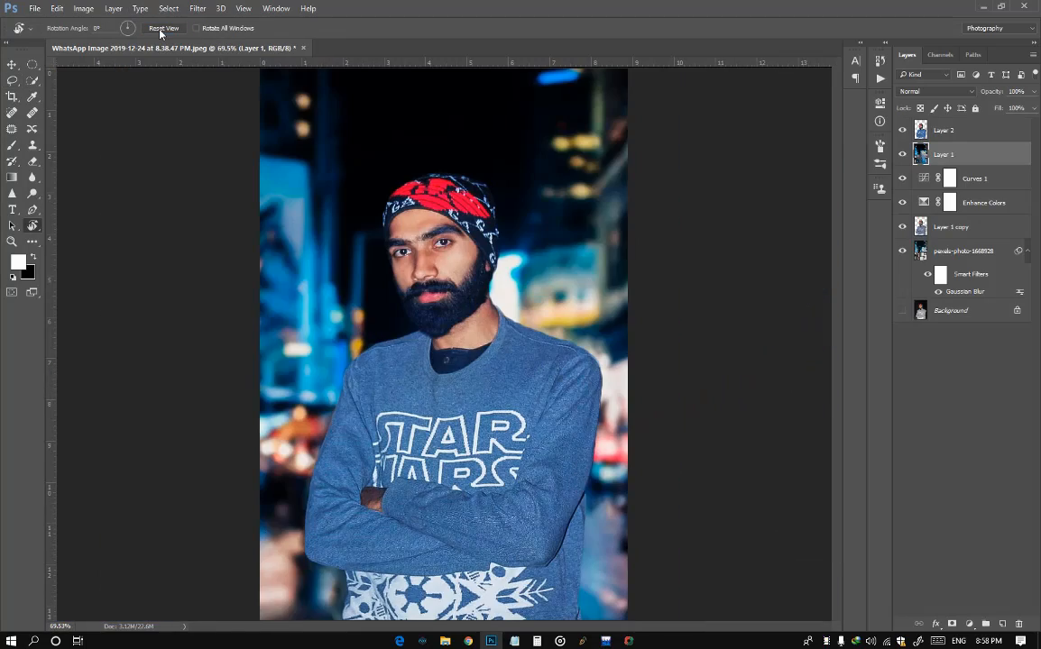
click(32, 65)
key(ctrl+plus)
key(ctrl+minus)
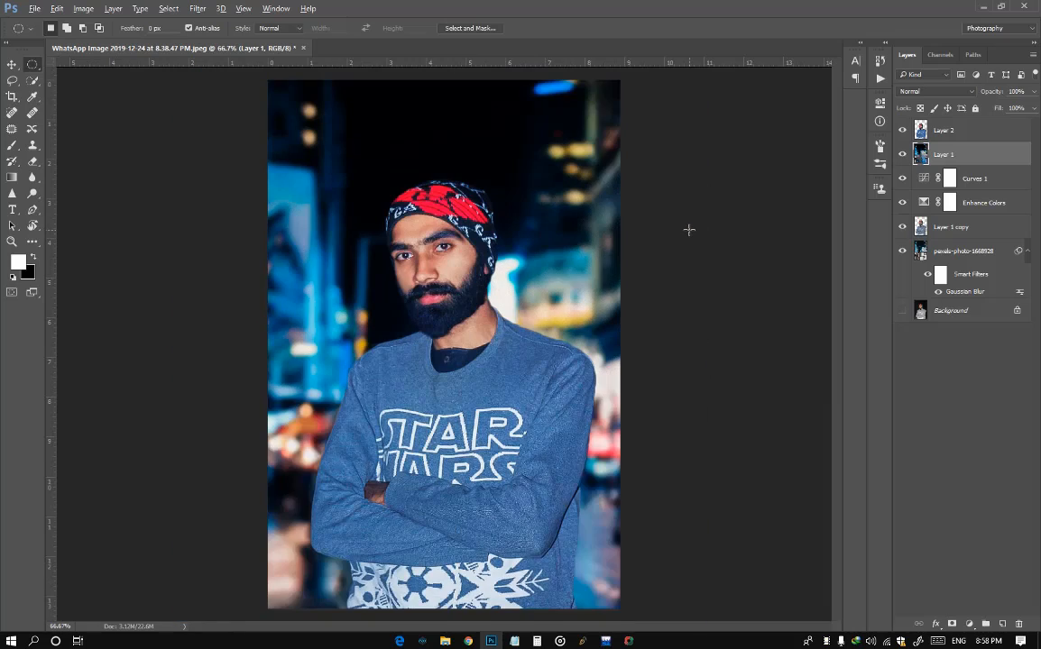
Lasso the residue between the yellow light and the left-hand shoulder on Layer 1, fill it, and deselect.
key(ctrl+plus)
key(ctrl+plus)
key(ctrl+plus)
click(13, 82)
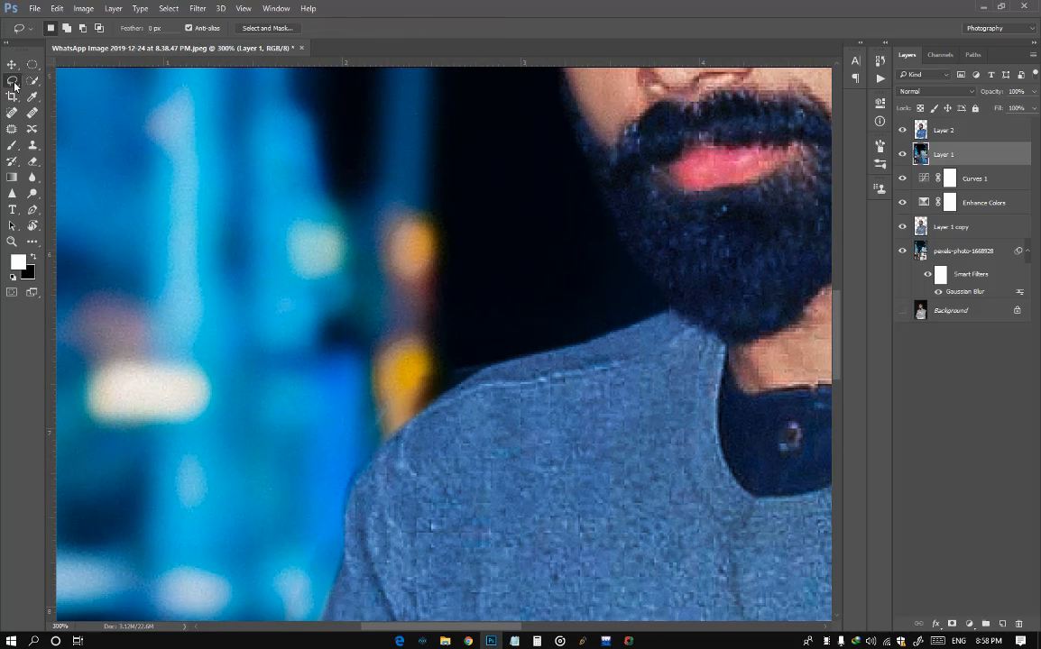
right_click(13, 83)
mouse_move(474, 421)
mouse_down()
mouse_move(515, 344)
mouse_move(466, 344)
mouse_up()
right_click(459, 375)
click(504, 287)
key(Return)
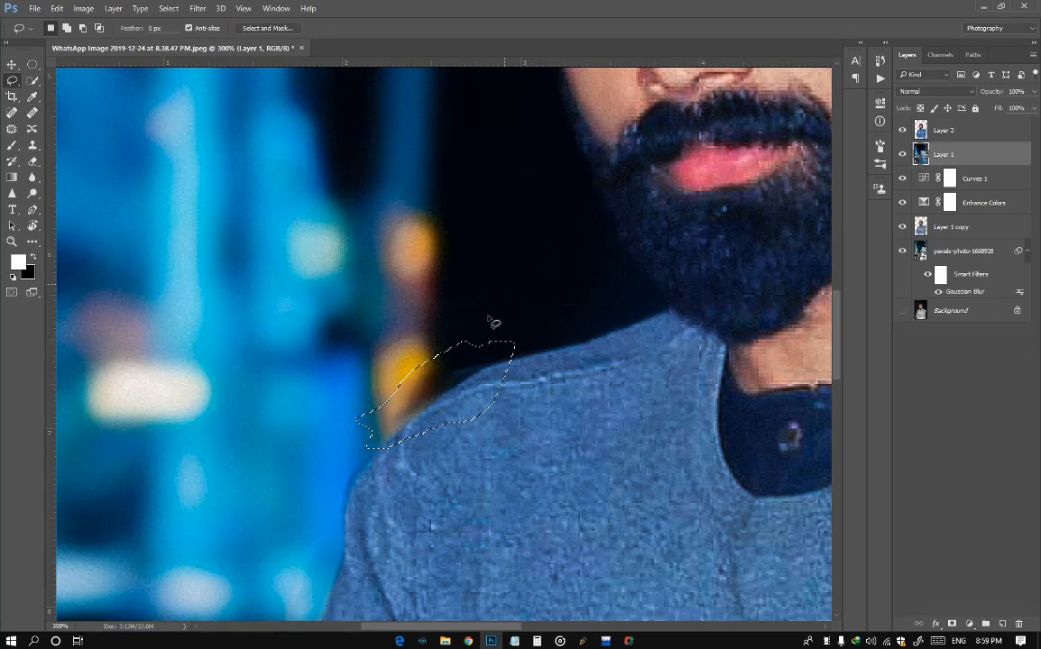
key(ctrl+d)
Clone nearby background over the remaining streak along the left-hand shoulder on Layer 1 with the Clone Stamp at 66% opacity and 80% flow.
key(ctrl+plus)
key(ctrl+plus)
click(33, 145)
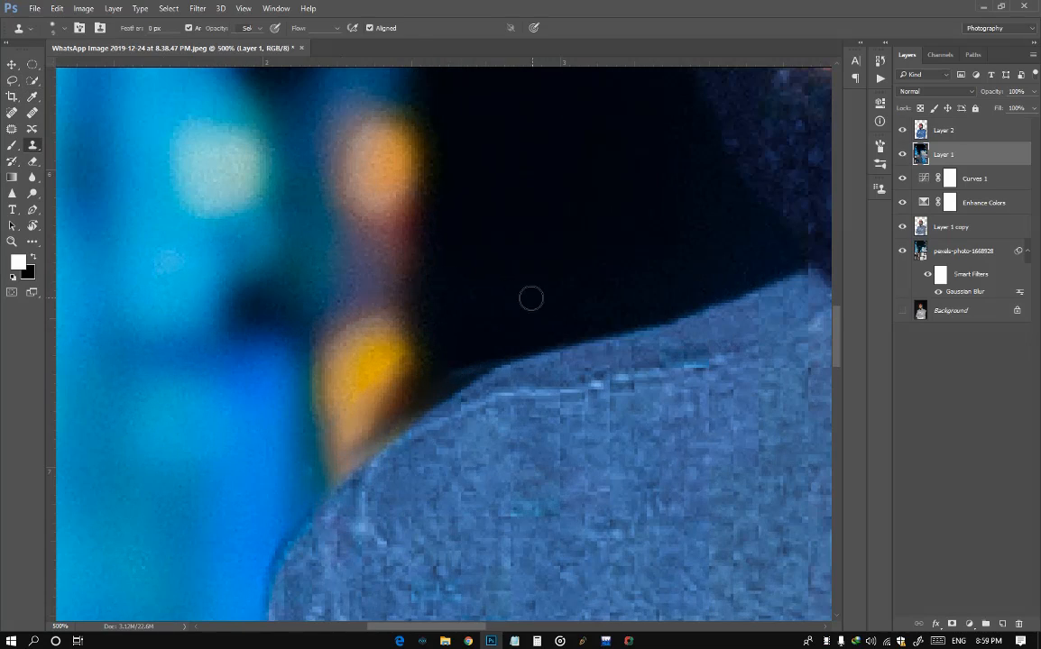
scroll(500, 309, up, 1)
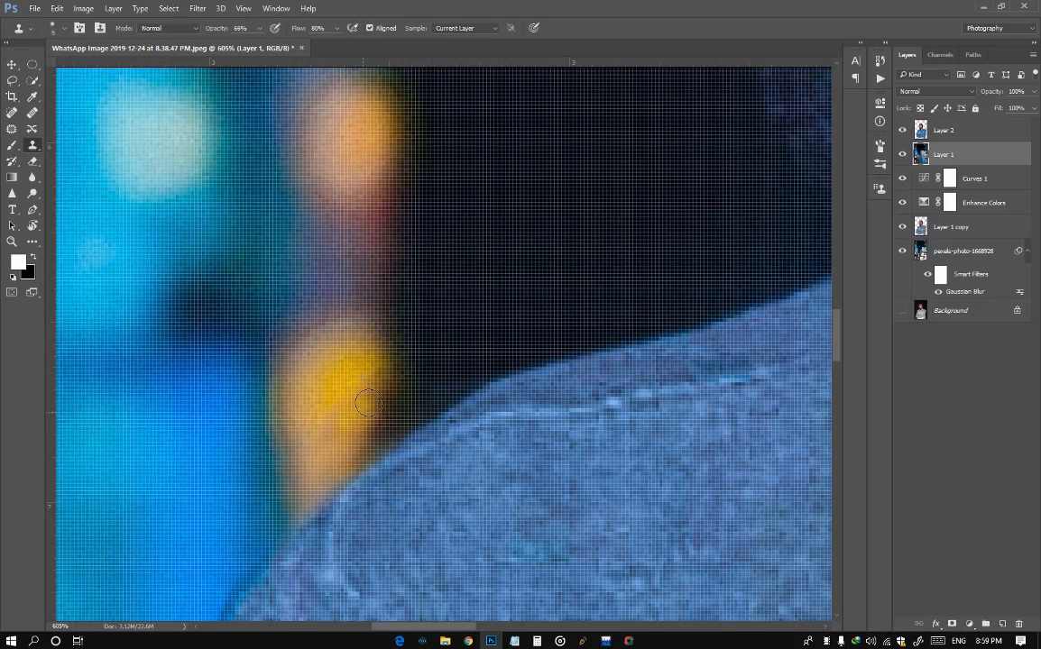
scroll(330, 417, down, 4)
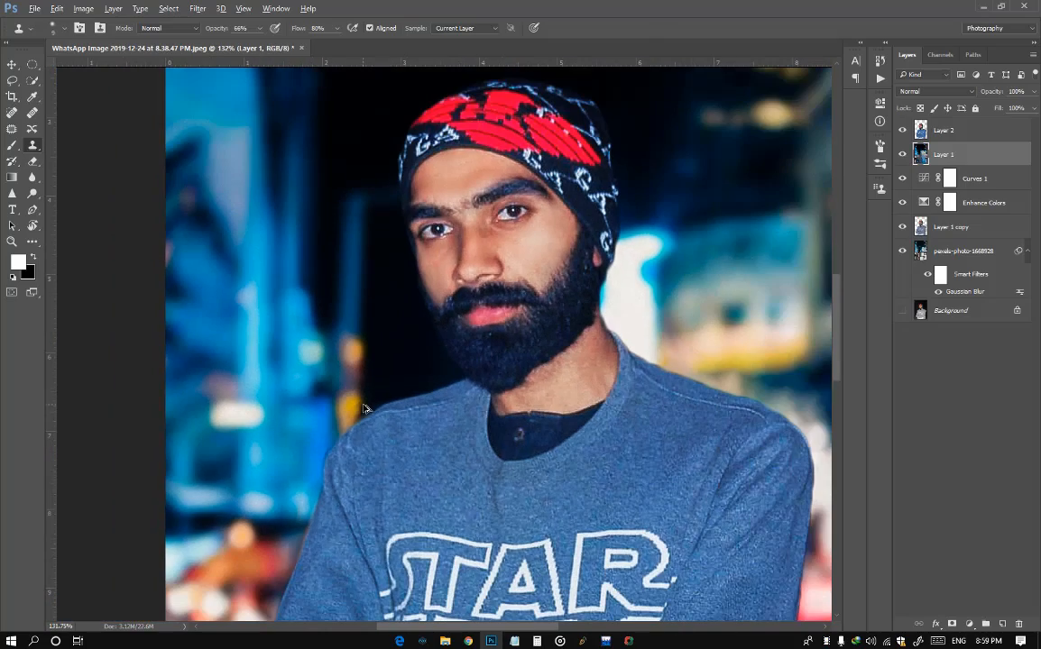
scroll(603, 333, up, 3)
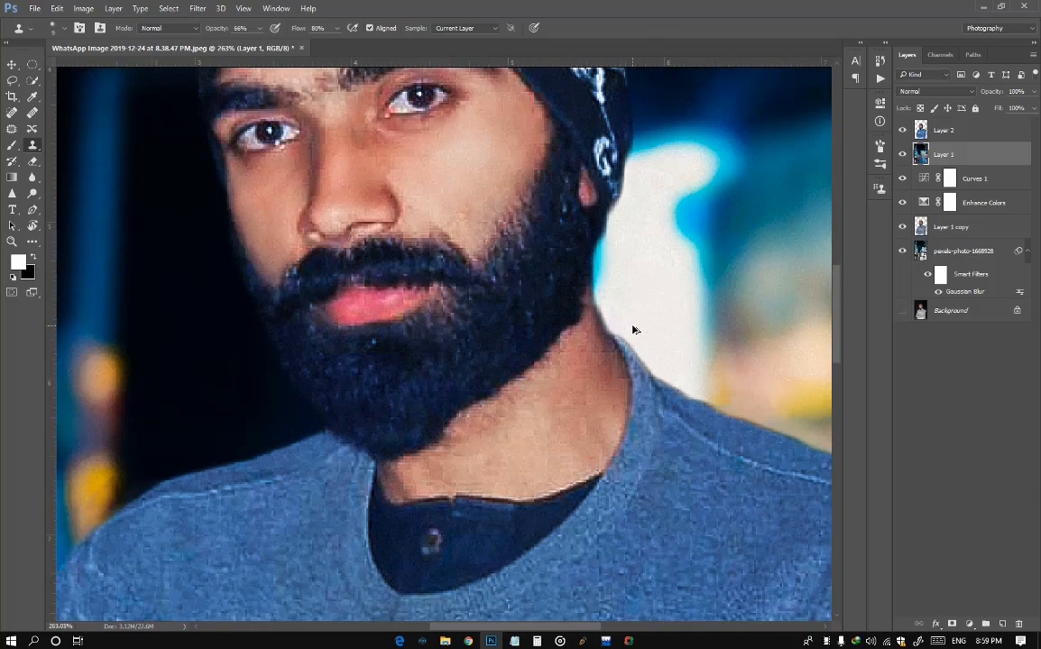
scroll(631, 327, up, 1)
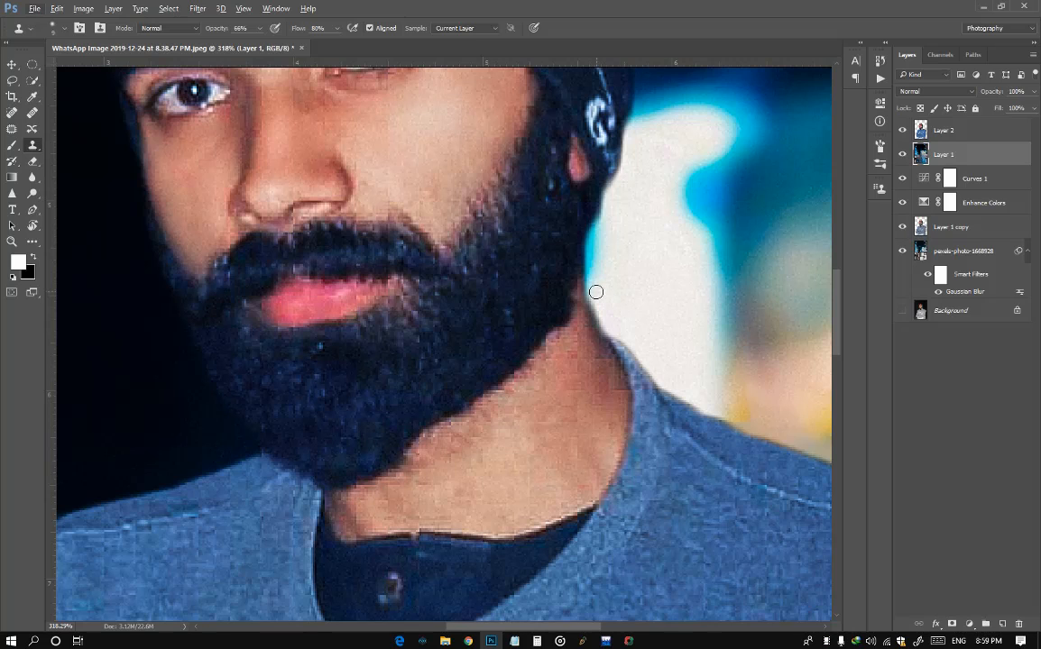
key(ctrl+0)
key(ctrl+1)
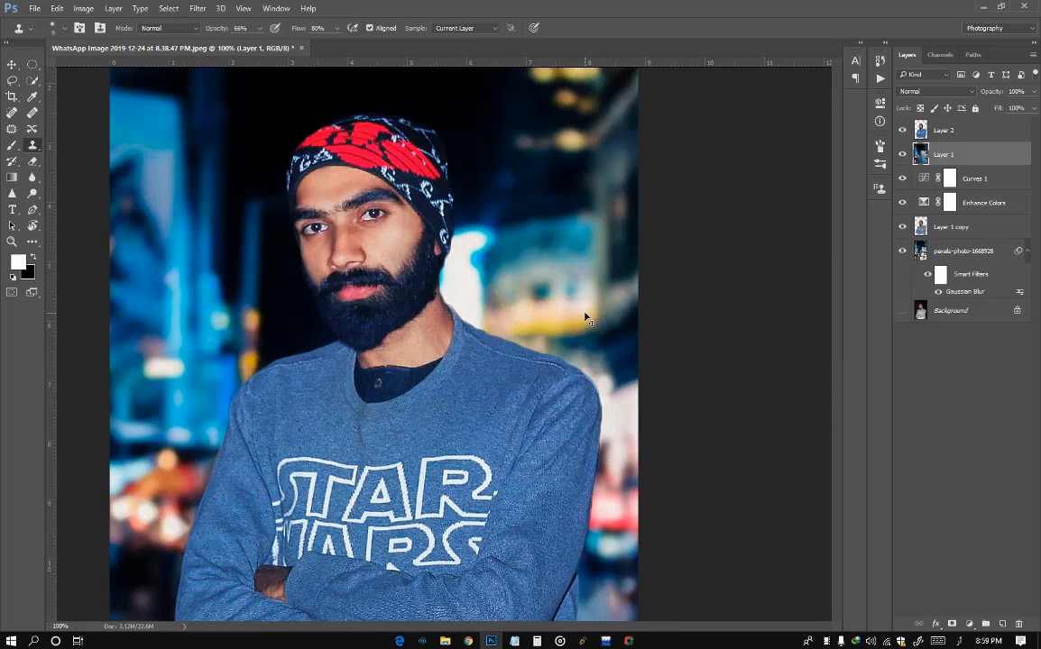
Stamp all visible layers into a new layer above Layer 2 and delete every layer between it and Background, keeping Background.
click(974, 138)
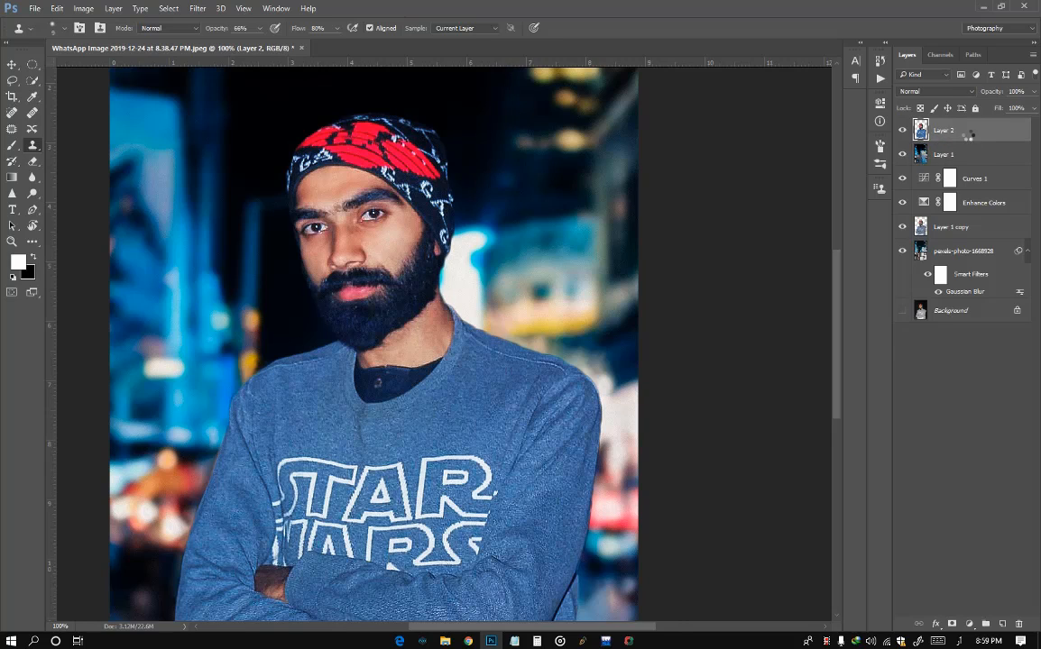
key(ctrl+alt+shift+e)
click(967, 155)
key(Delete)
key(Delete)
key(Delete)
key(Delete)
key(Delete)
key(Delete)
key(Delete)
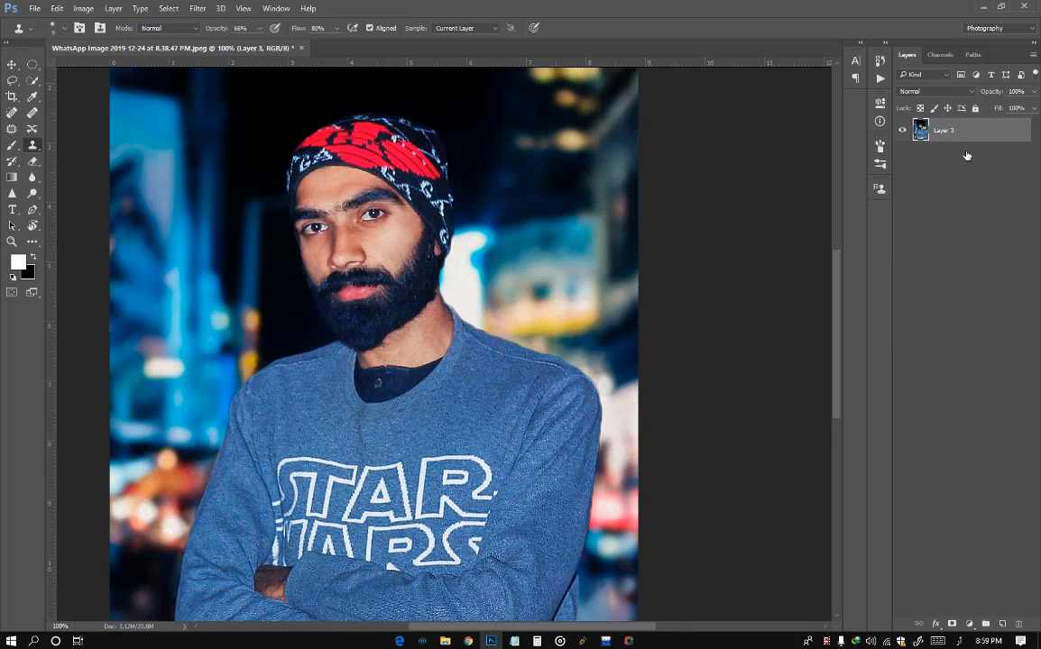
key(ctrl+z)
click(902, 130)
click(902, 130)
key(ctrl+0)
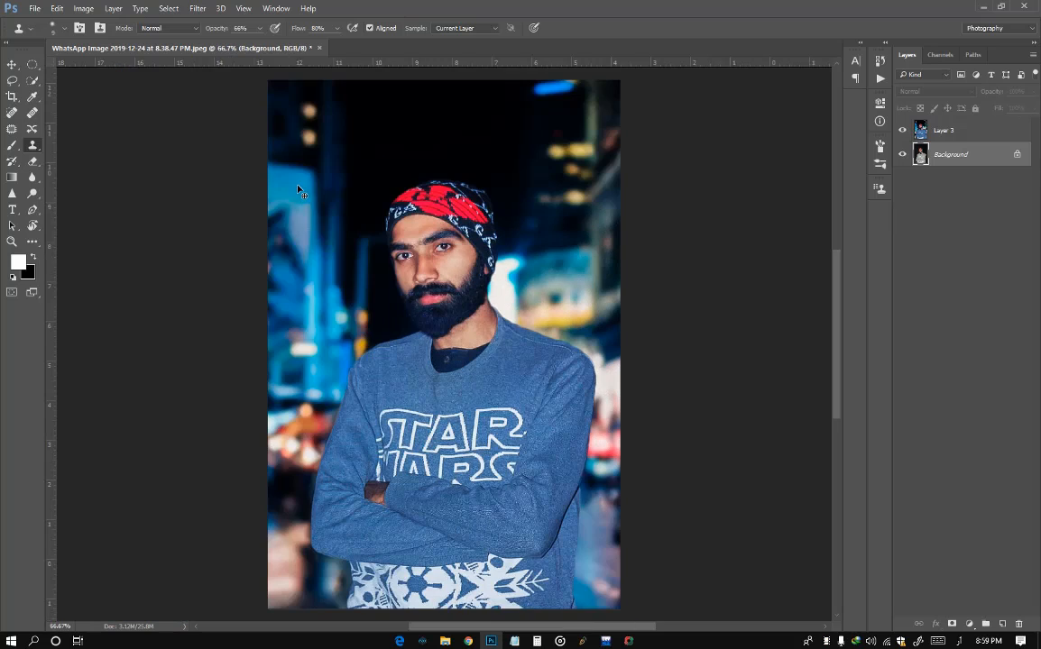
click(198, 9)
click(232, 83)
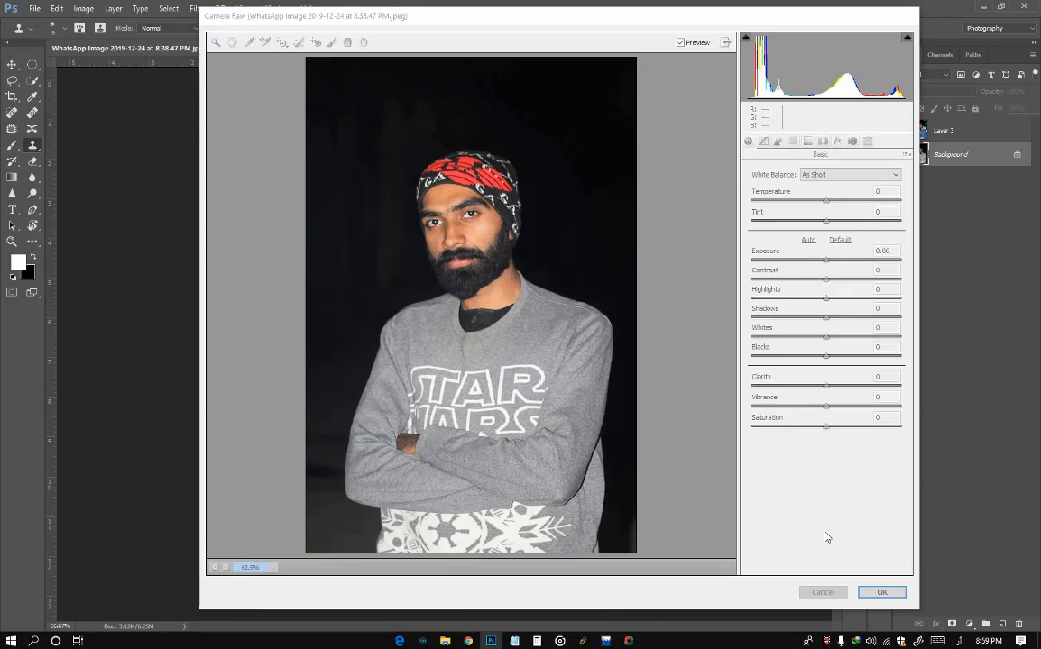
click(823, 593)
Open Layer 3 in the Camera Raw filter, adjust its basic tone, and set the sharpening amount to 94.
click(966, 130)
click(198, 8)
click(225, 78)
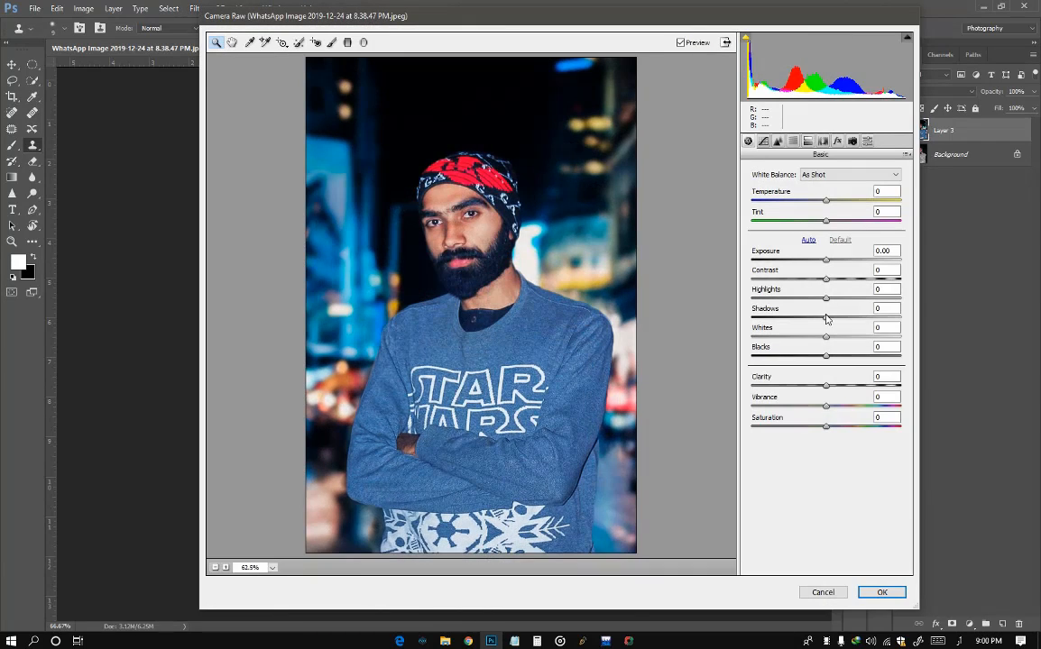
mouse_move(826, 320)
mouse_down()
mouse_move(812, 315)
mouse_move(842, 317)
mouse_move(821, 285)
mouse_move(797, 288)
mouse_move(818, 287)
mouse_move(818, 304)
mouse_move(794, 307)
mouse_move(821, 338)
mouse_up()
click(837, 142)
click(778, 142)
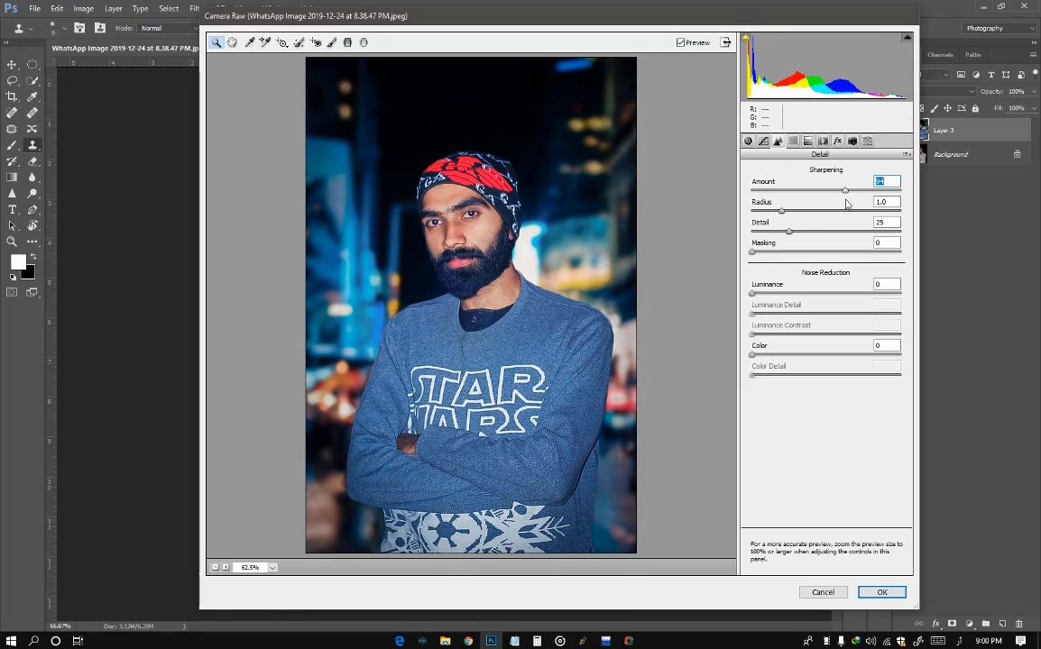
Set the Oranges luminance to -5, fine-tune the Effects settings, and apply the Camera Raw filter to Layer 3.
click(794, 141)
drag(839, 250, 821, 250)
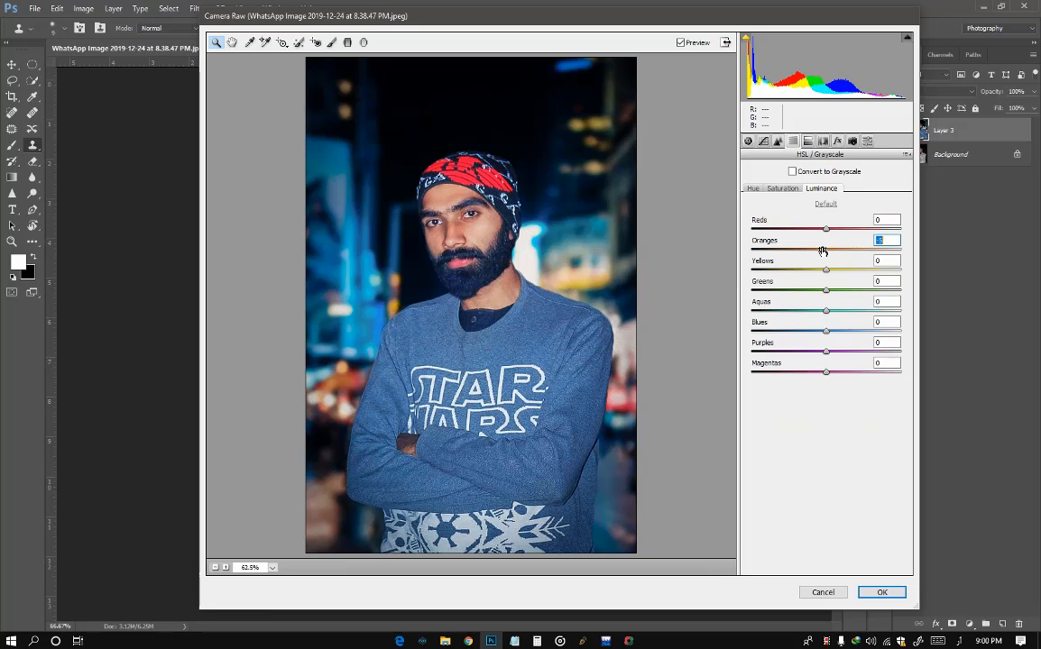
click(807, 142)
click(838, 142)
drag(795, 302, 792, 304)
click(777, 142)
click(793, 141)
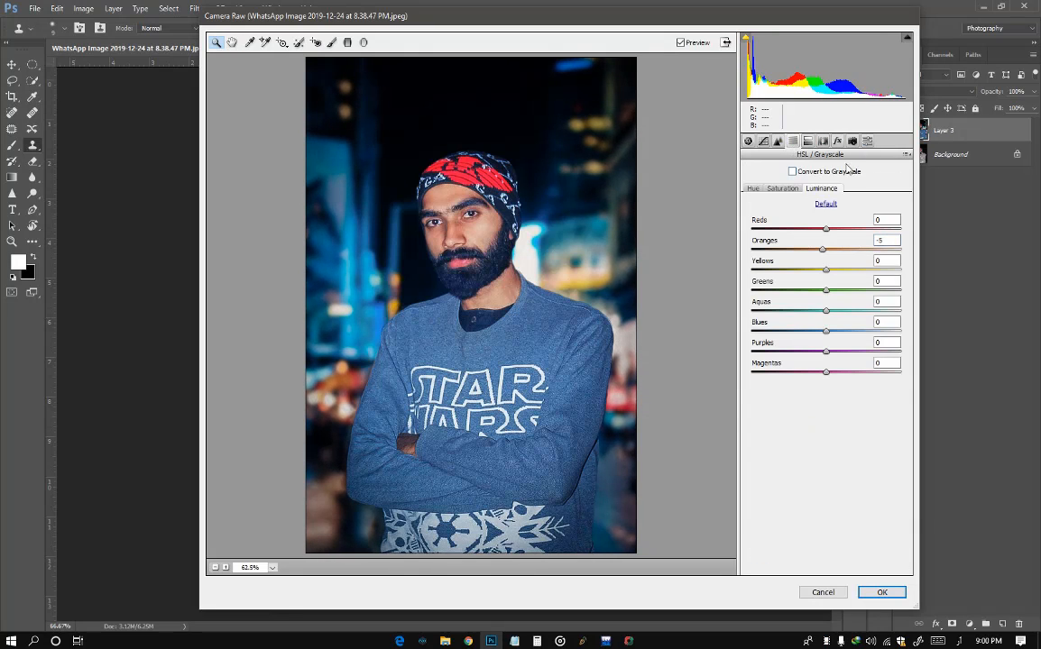
click(866, 141)
click(875, 595)
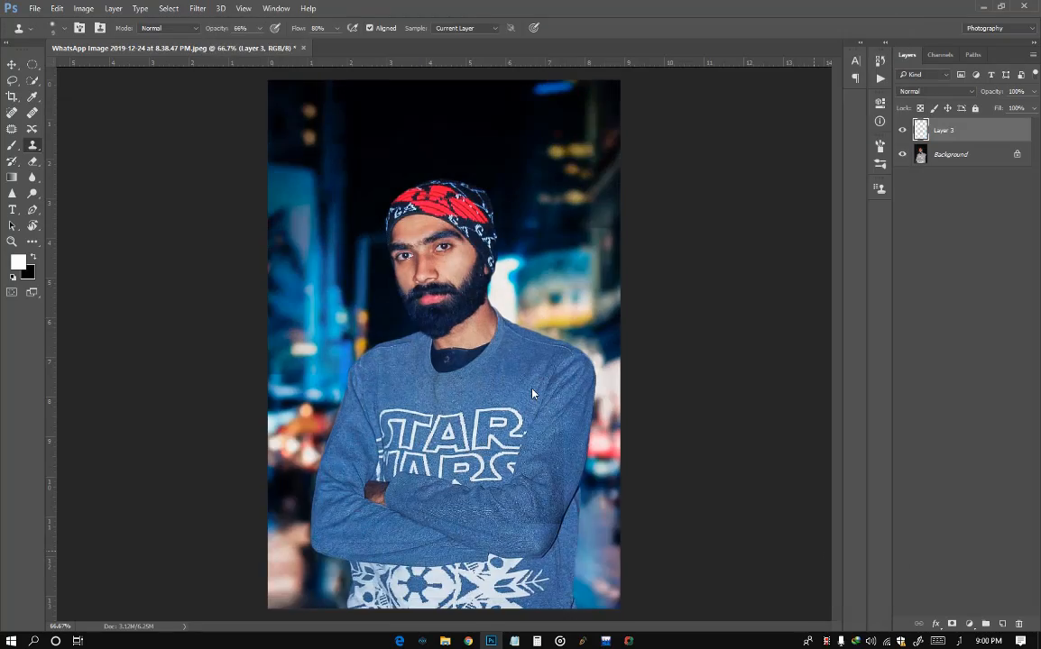